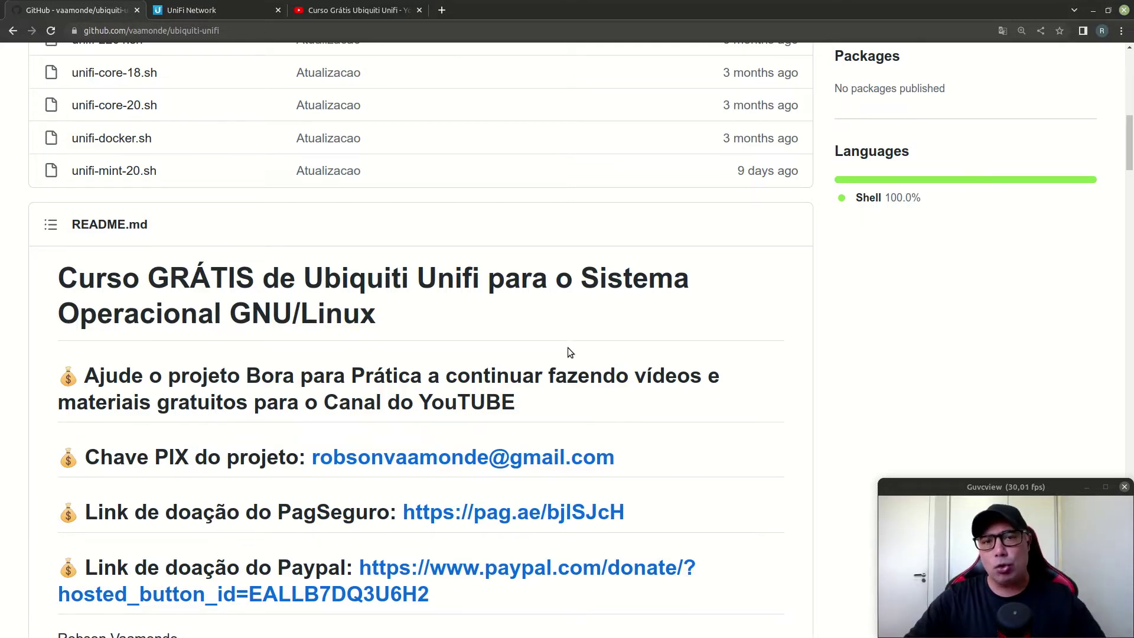
# - Compare the specification tables of the Unifi SWX-UAP and UAP-nanoHD access points in the repository's README
pyautogui.scroll(-7, 570, 352)
pyautogui.scroll(-9, 570, 353)
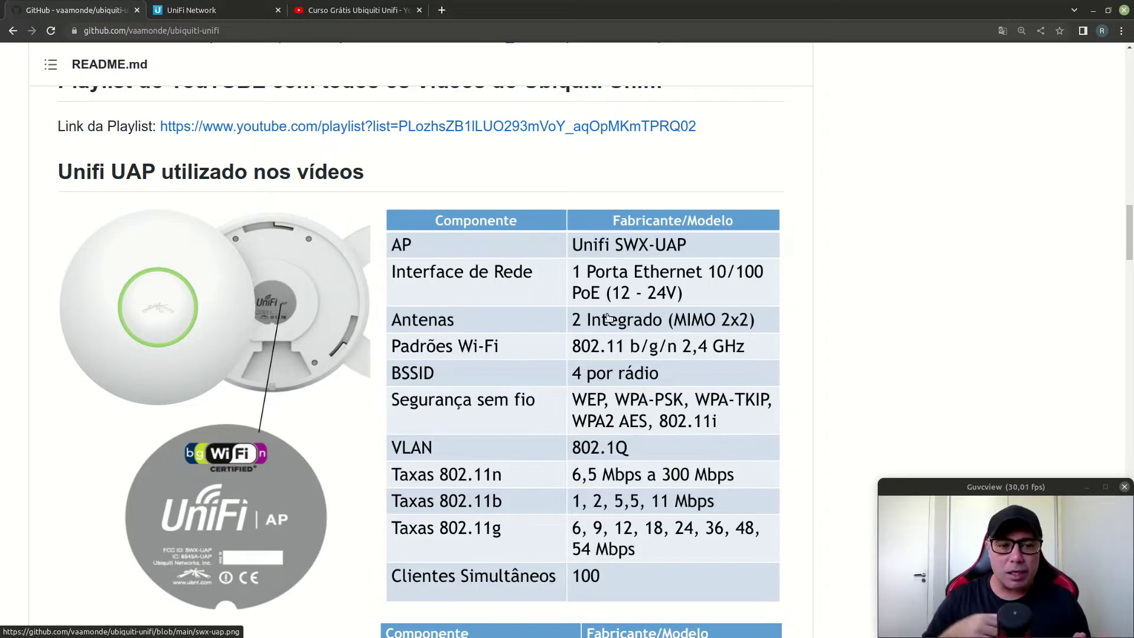
pyautogui.scroll(-8, 608, 317)
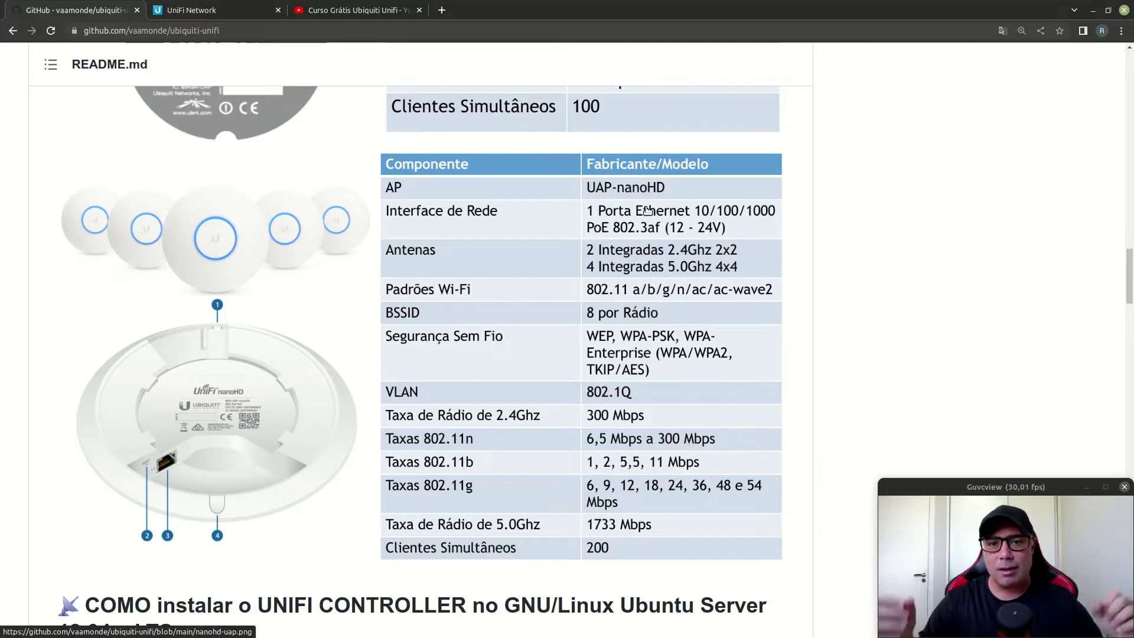
pyautogui.scroll(6, 648, 210)
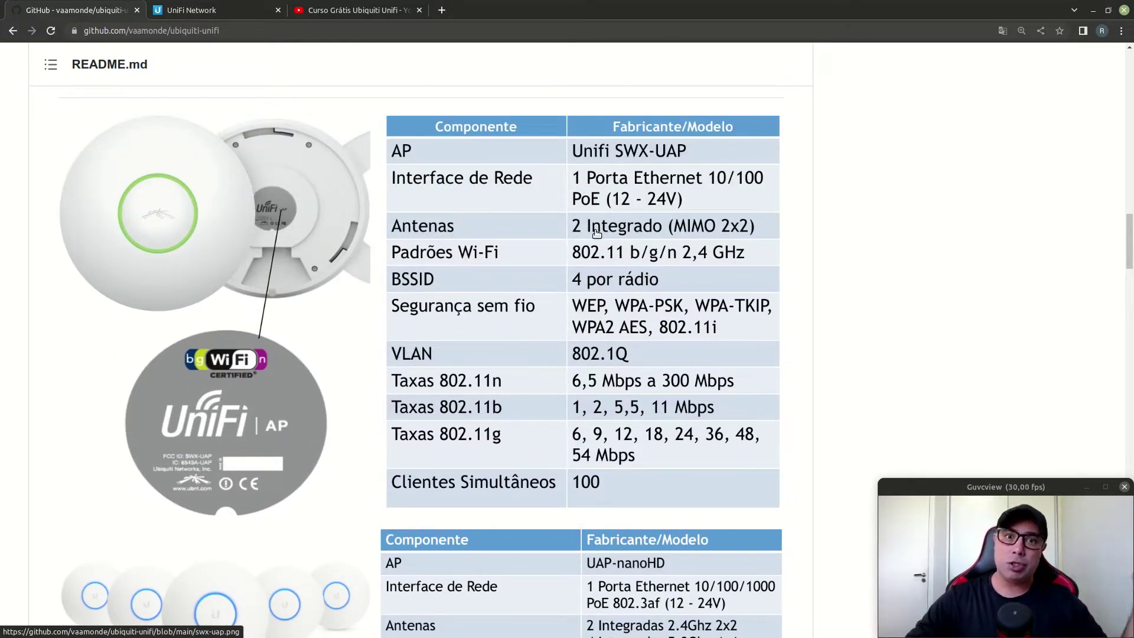
pyautogui.scroll(-2, 597, 233)
pyautogui.scroll(-4, 596, 233)
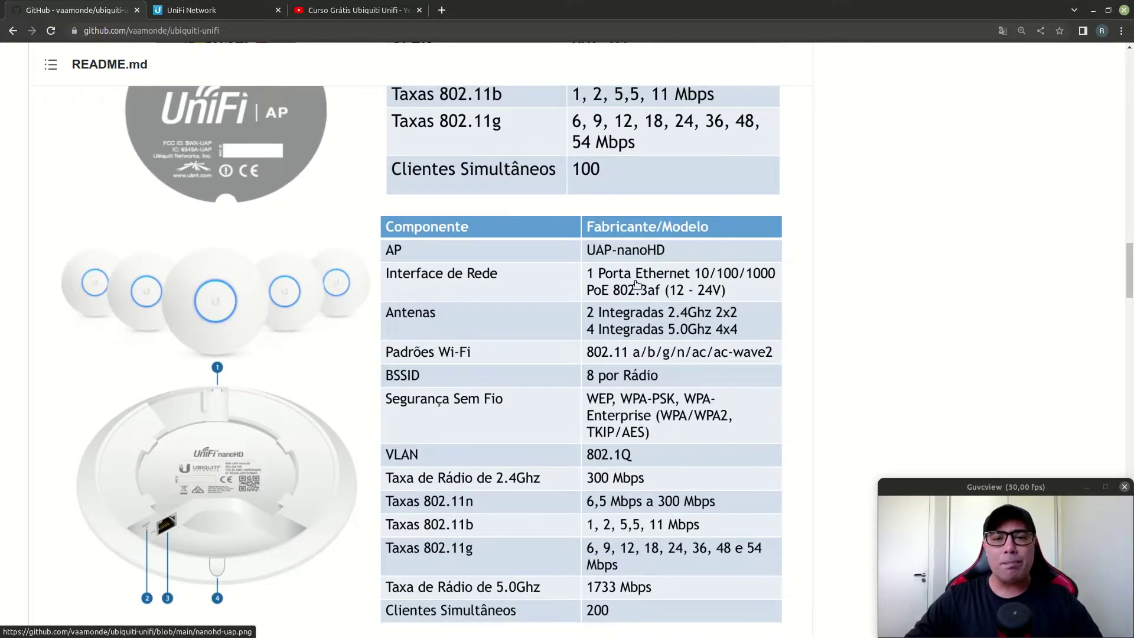
pyautogui.scroll(2, 636, 284)
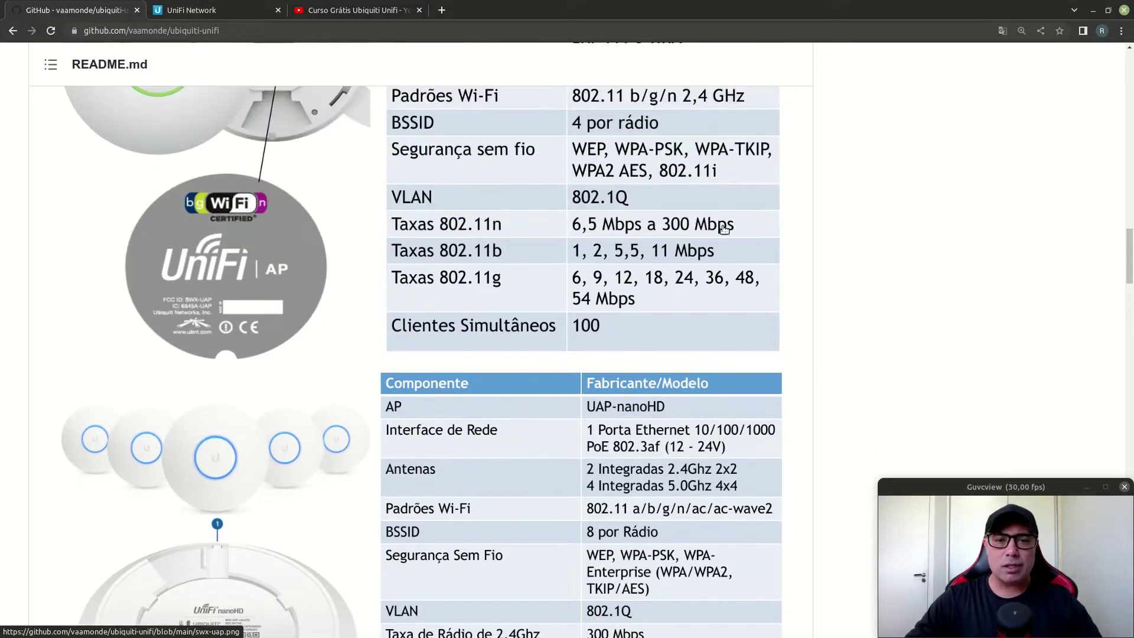
pyautogui.scroll(3, 664, 230)
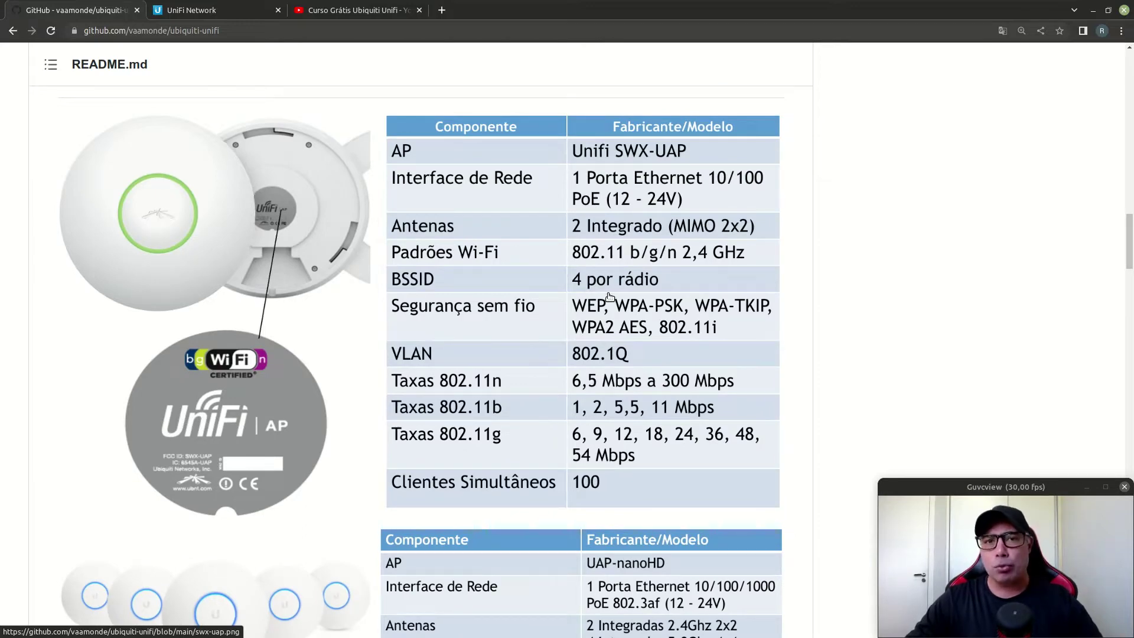
pyautogui.scroll(-6, 609, 297)
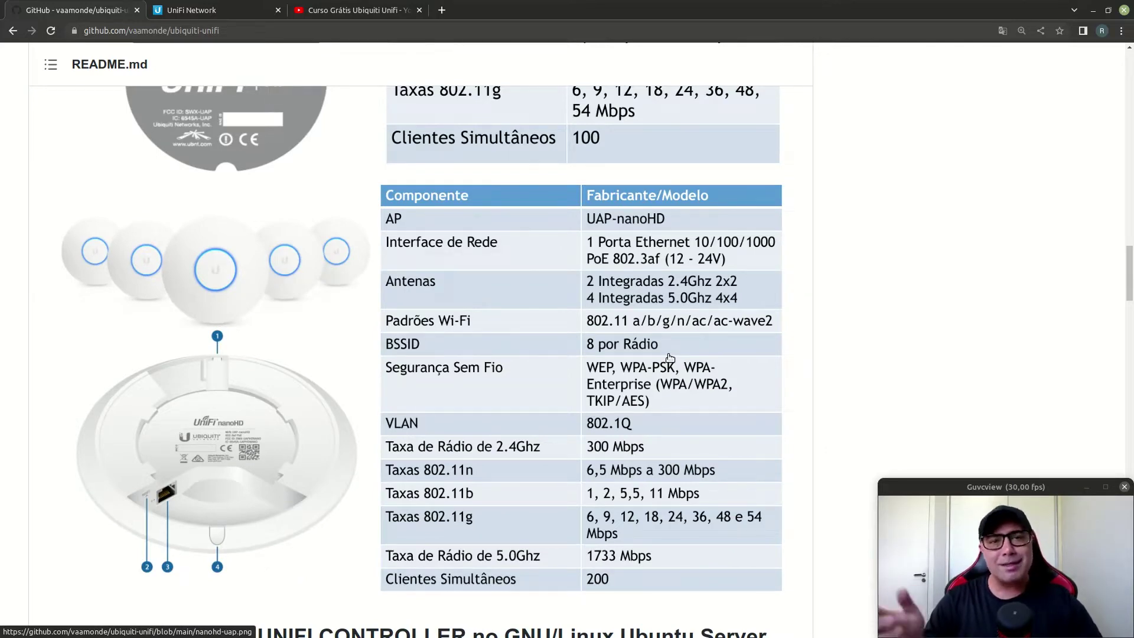
# - Return to the beginning of the ubiquiti-unifi repository page and review its list of files and image resources
pyautogui.scroll(18, 669, 357)
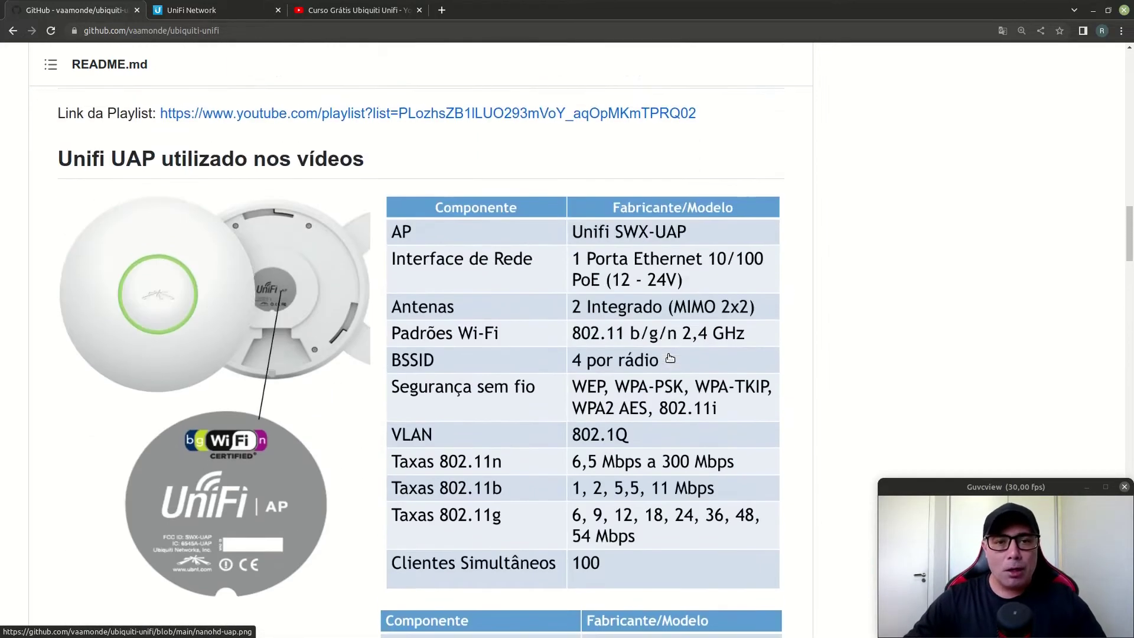
pyautogui.scroll(12, 670, 358)
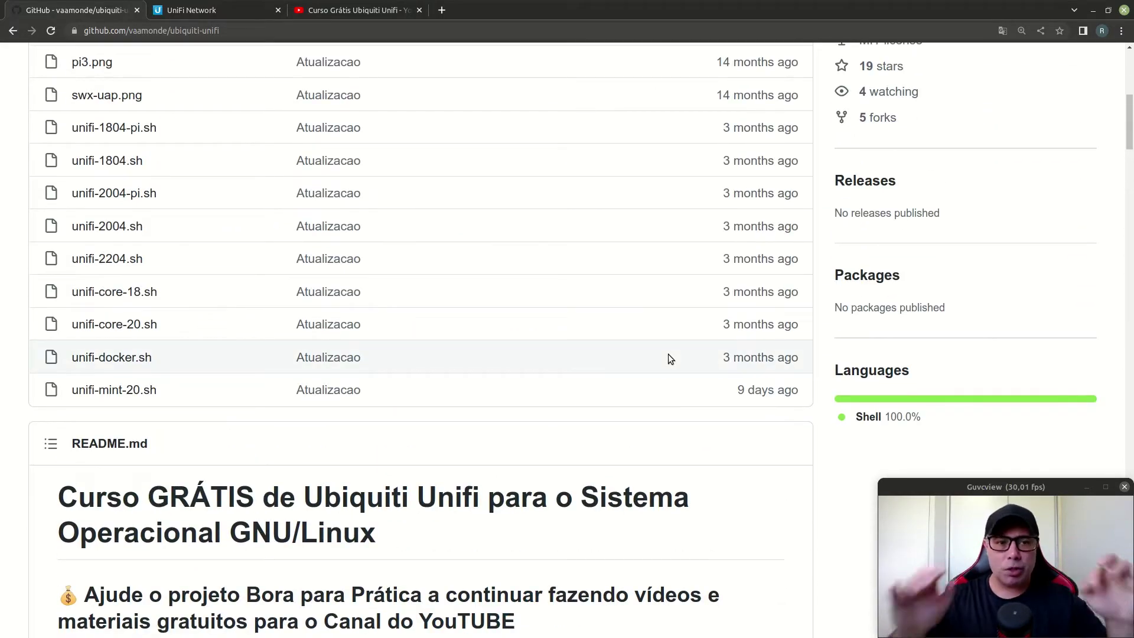
pyautogui.scroll(3, 669, 354)
pyautogui.scroll(1, 668, 354)
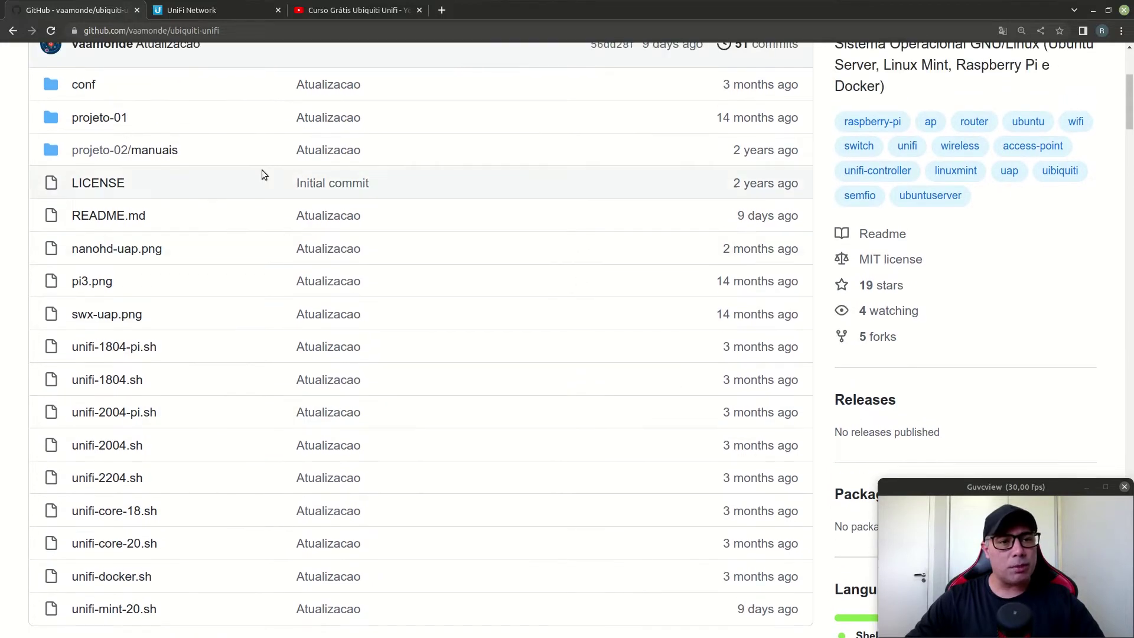
pyautogui.scroll(1, 154, 158)
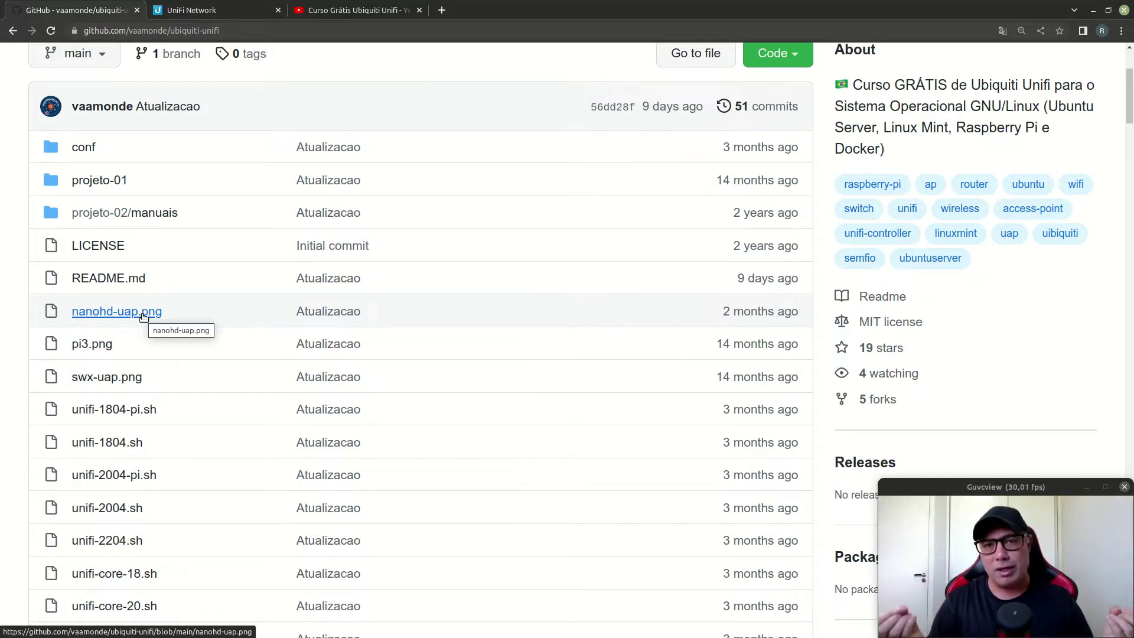
pyautogui.scroll(3, 144, 317)
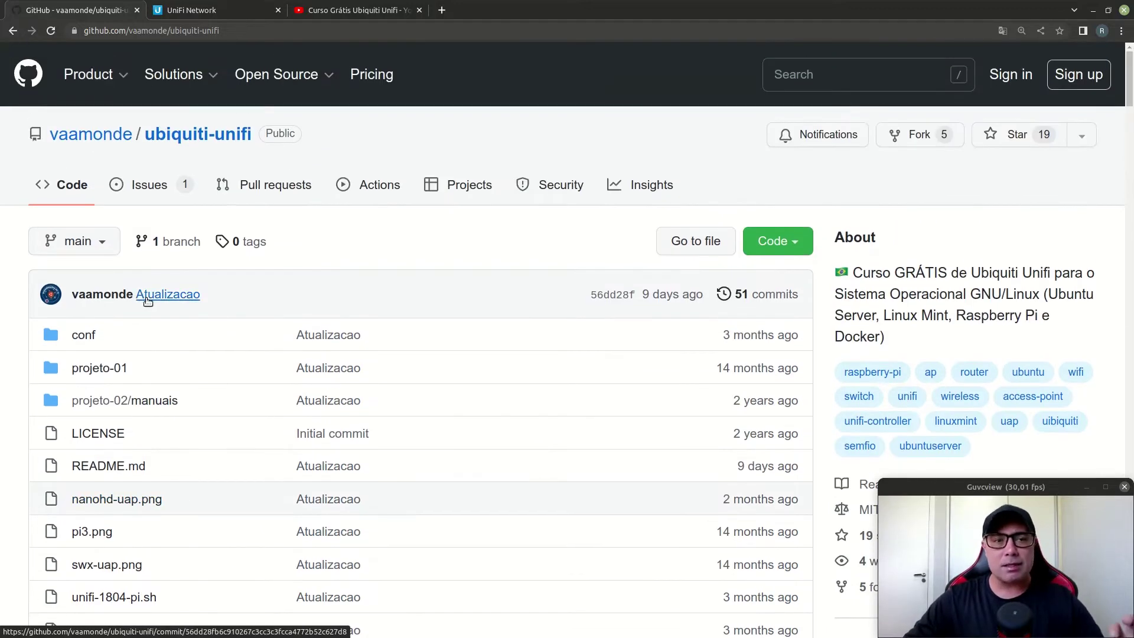
# - Switch to UniFi Network and sign in with the account username and password
pyautogui.moveTo(218, 11)
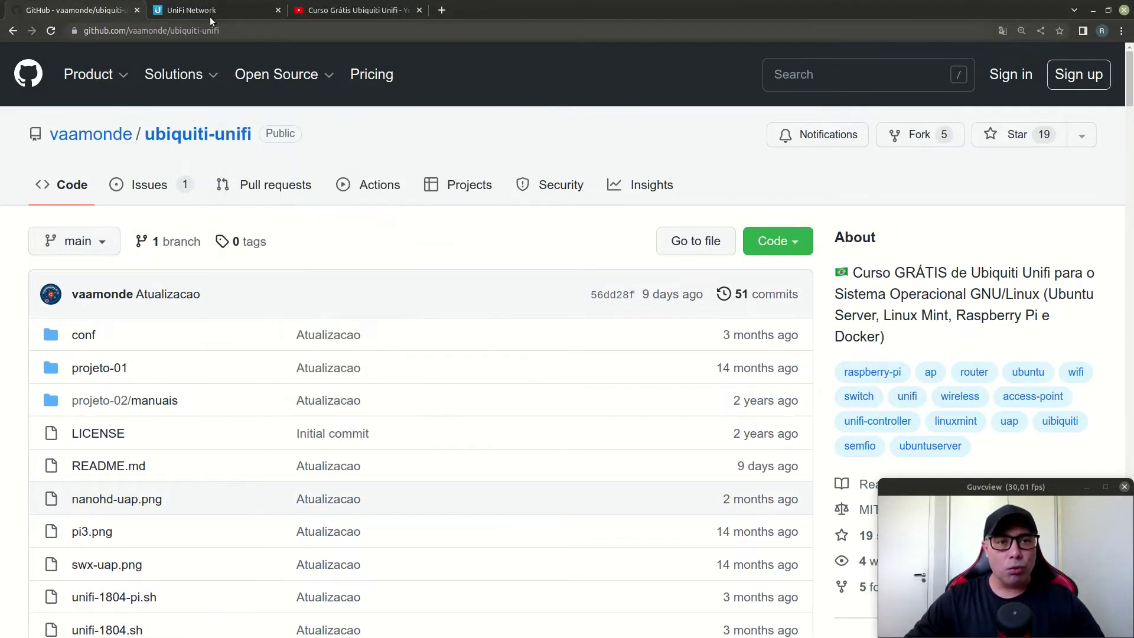
pyautogui.click(200, 10)
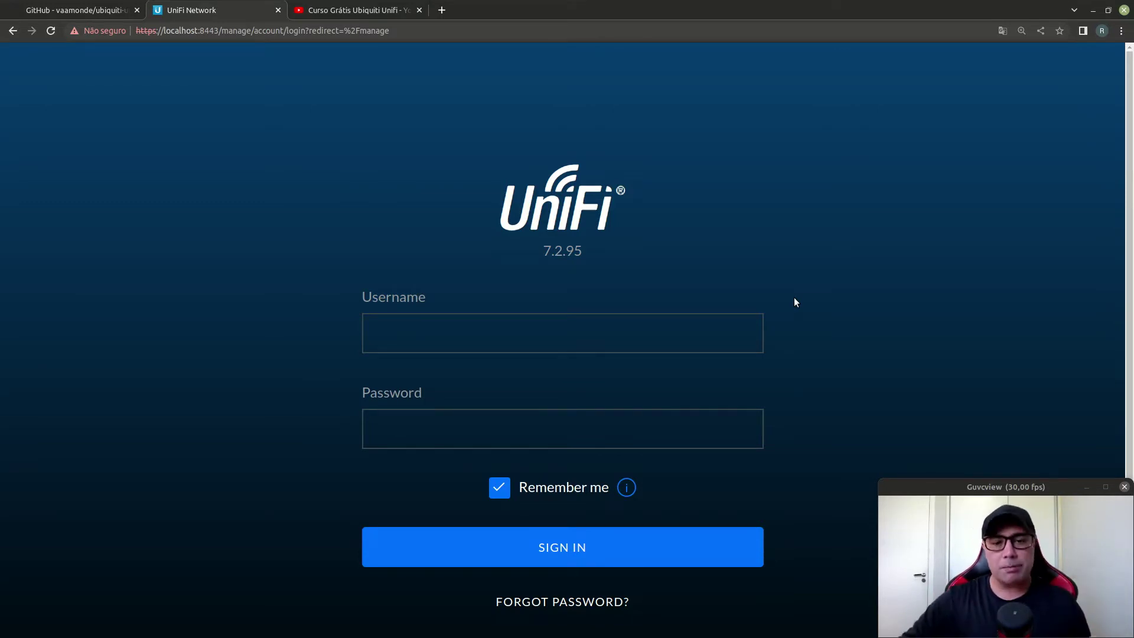
pyautogui.click(482, 340)
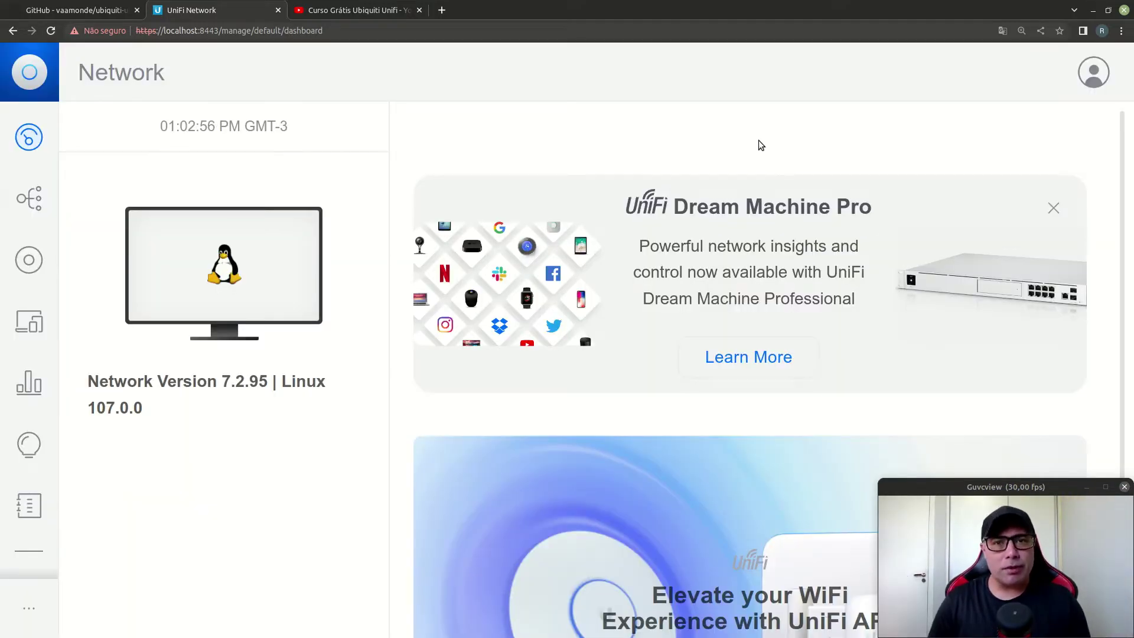
# - Check the Network version and the Linux version number on the dashboard
pyautogui.moveTo(222, 384); pyautogui.dragTo(272, 385)
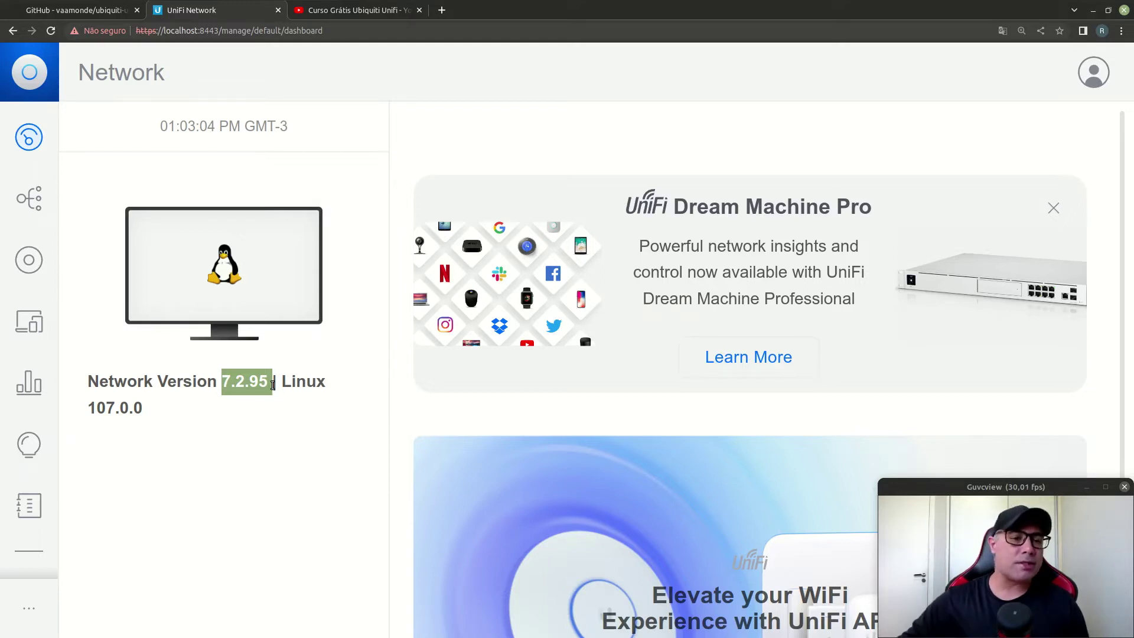
pyautogui.moveTo(88, 408); pyautogui.dragTo(151, 411)
pyautogui.click(158, 411)
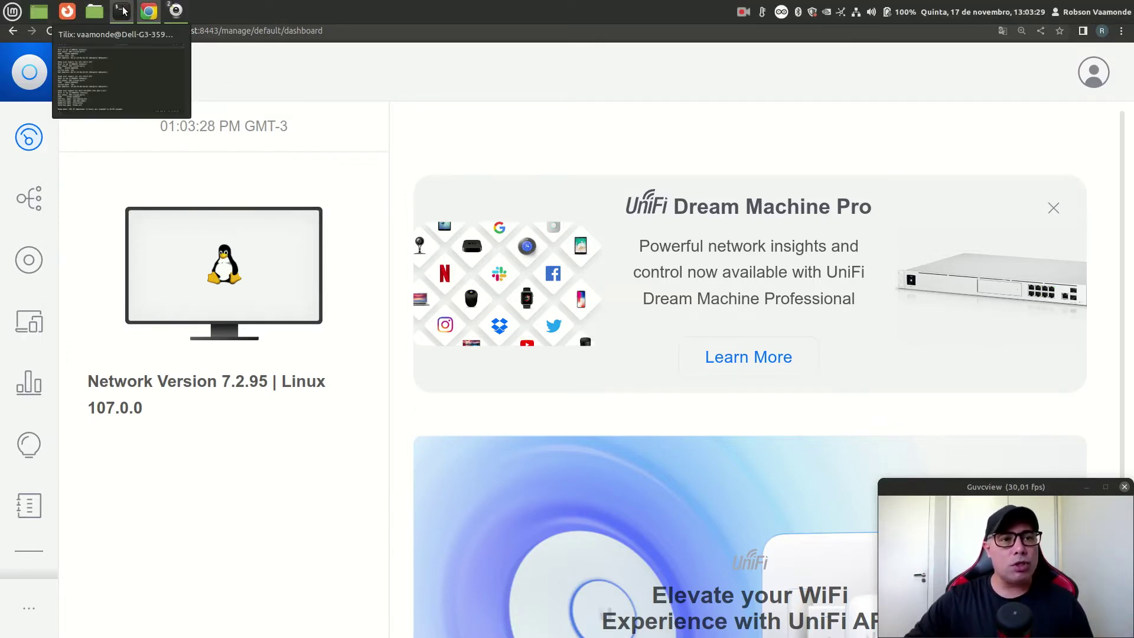
# - Switch to the Tilix terminal, enlarge its text and highlight the latest "sudo nmap 192.168.0.0/24" command
pyautogui.click(121, 6)
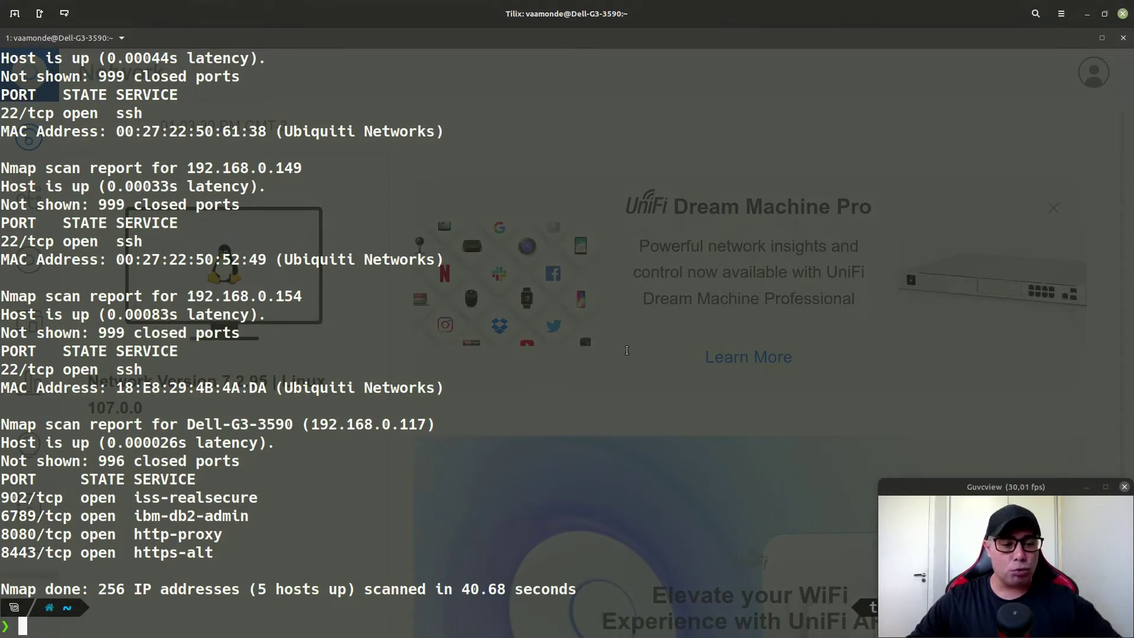
pyautogui.hotkey('ctrl', '+')
pyautogui.hotkey('ctrl', '+')
pyautogui.hotkey('ctrl', '+')
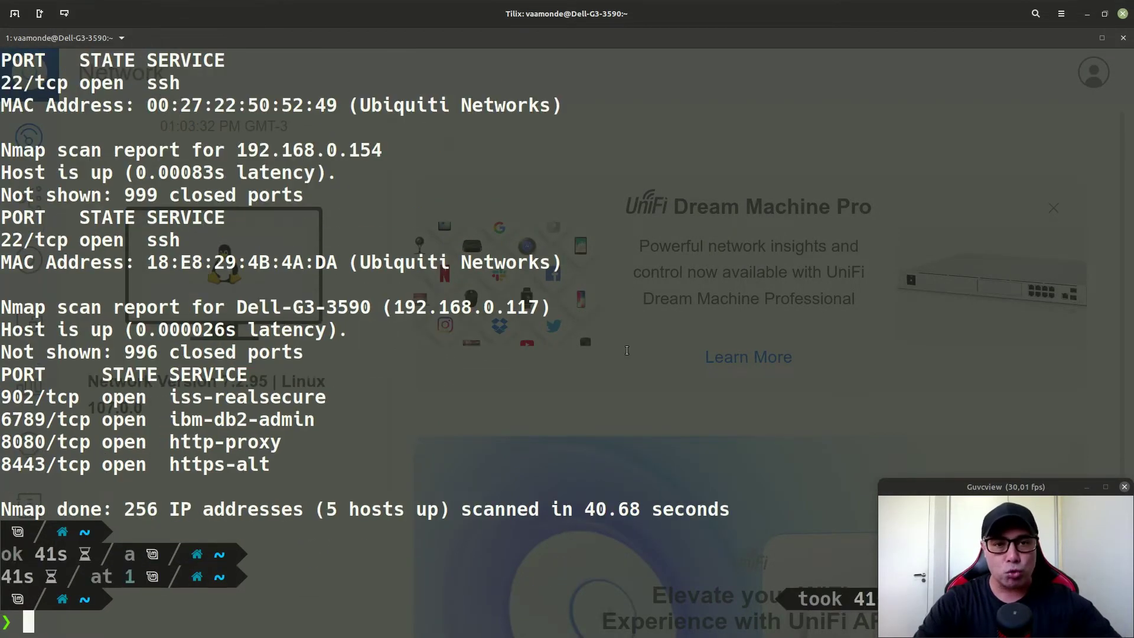
pyautogui.scroll(9, 590, 351)
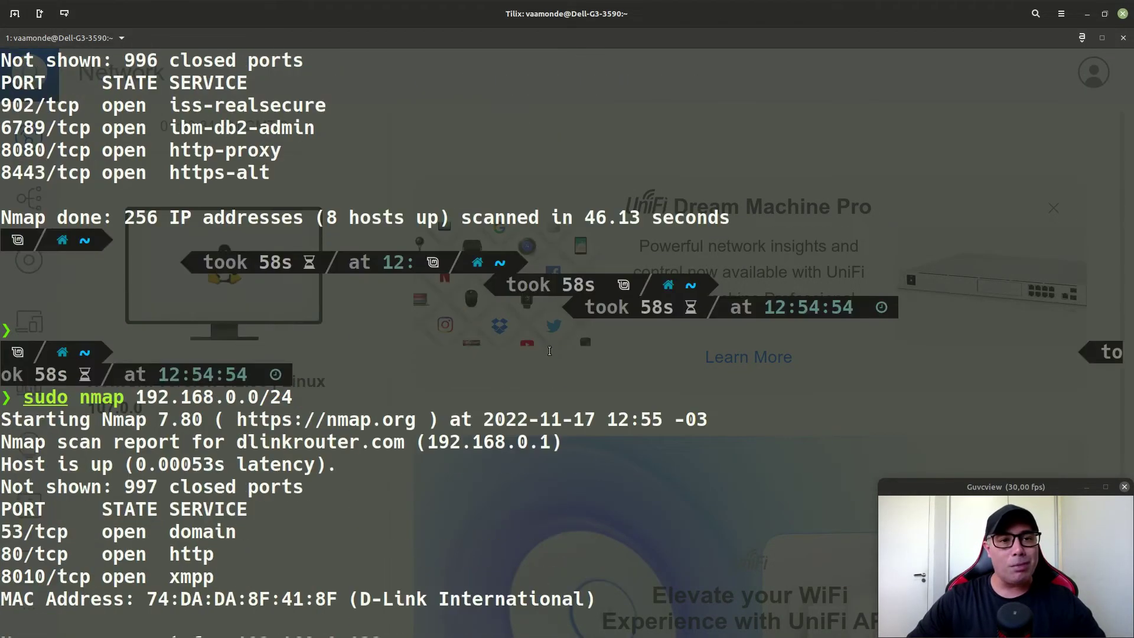
pyautogui.scroll(-1, 549, 352)
pyautogui.moveTo(22, 129); pyautogui.dragTo(449, 132)
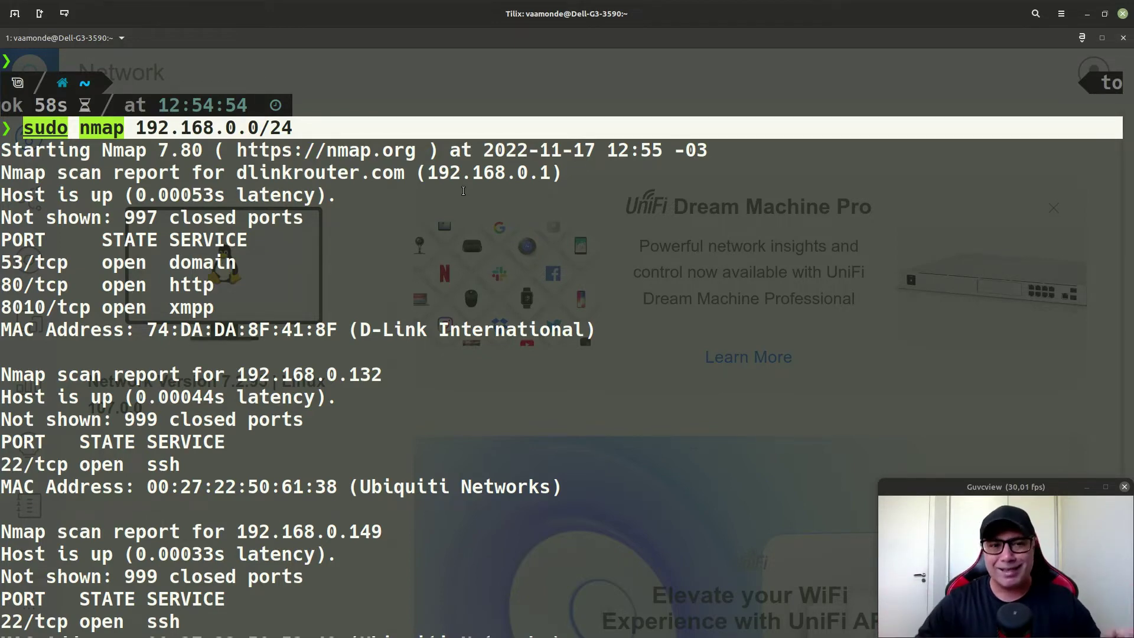
# - Examine the Nmap scan reports for the Ubiquiti Networks hosts 192.168.0.132, 192.168.0.149 and 192.168.0.154
pyautogui.scroll(-1, 353, 314)
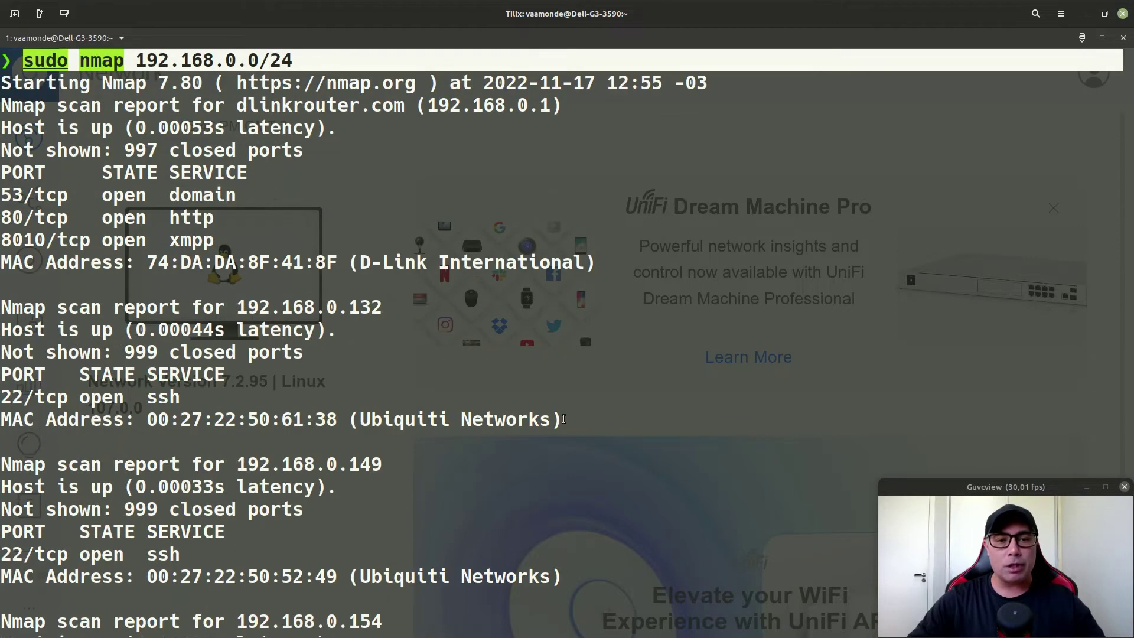
pyautogui.moveTo(564, 421); pyautogui.dragTo(1, 308)
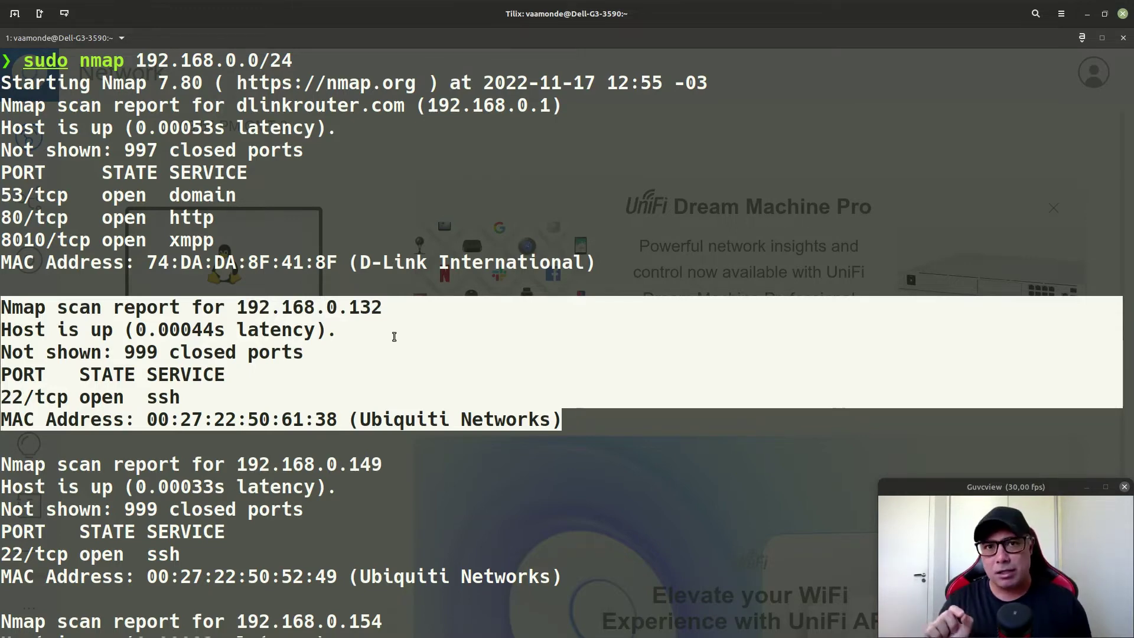
pyautogui.scroll(-3, 394, 336)
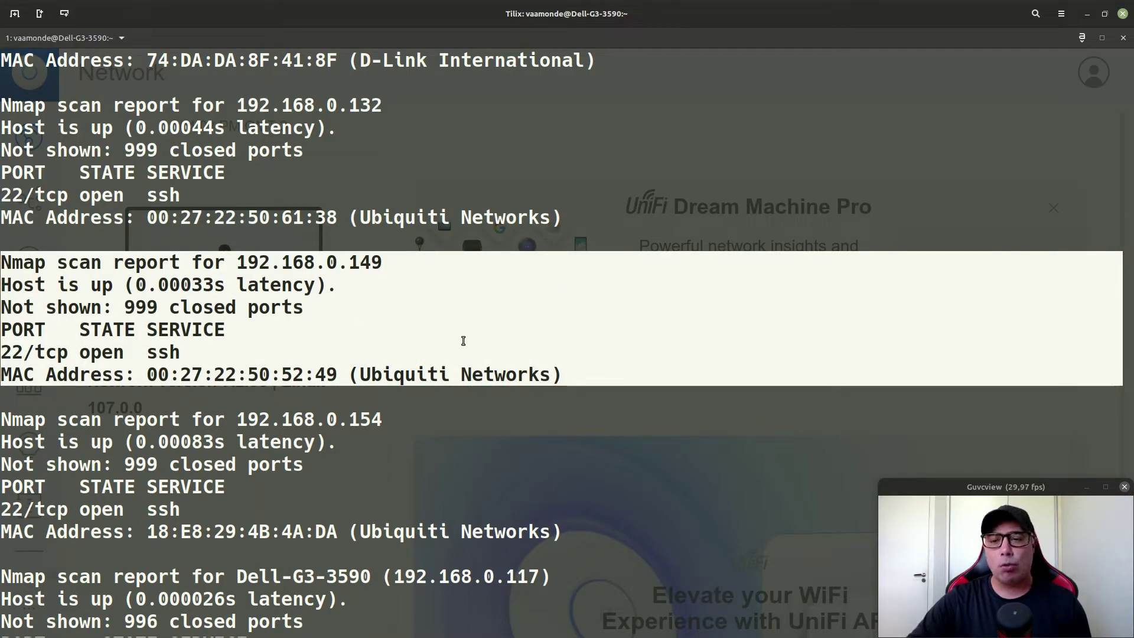
pyautogui.scroll(-3, 464, 341)
pyautogui.moveTo(539, 338); pyautogui.dragTo(2, 220)
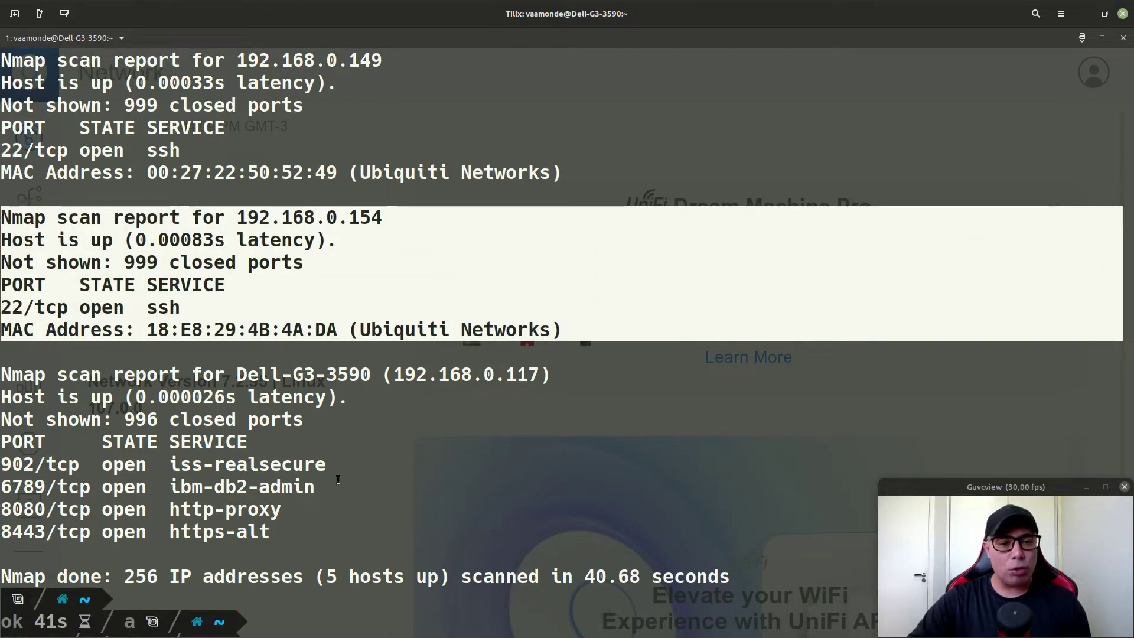
pyautogui.scroll(8, 351, 345)
pyautogui.scroll(-1, 338, 479)
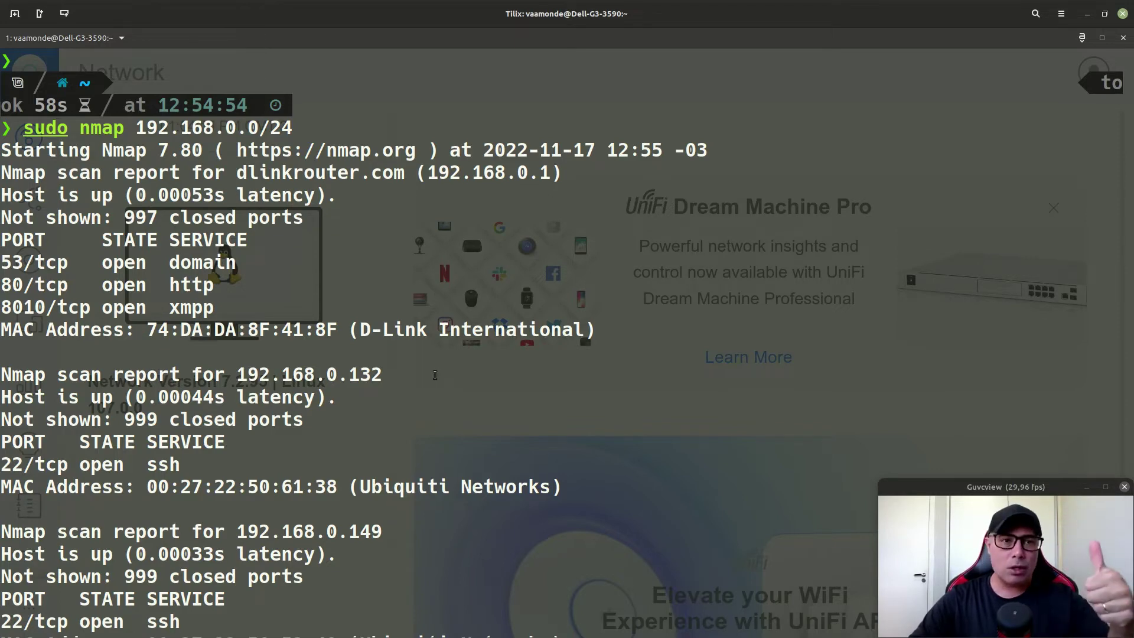
# - Return to UniFi Network, show the UniFi Devices list and inspect the first UAP's support status in its details
pyautogui.click(1087, 14)
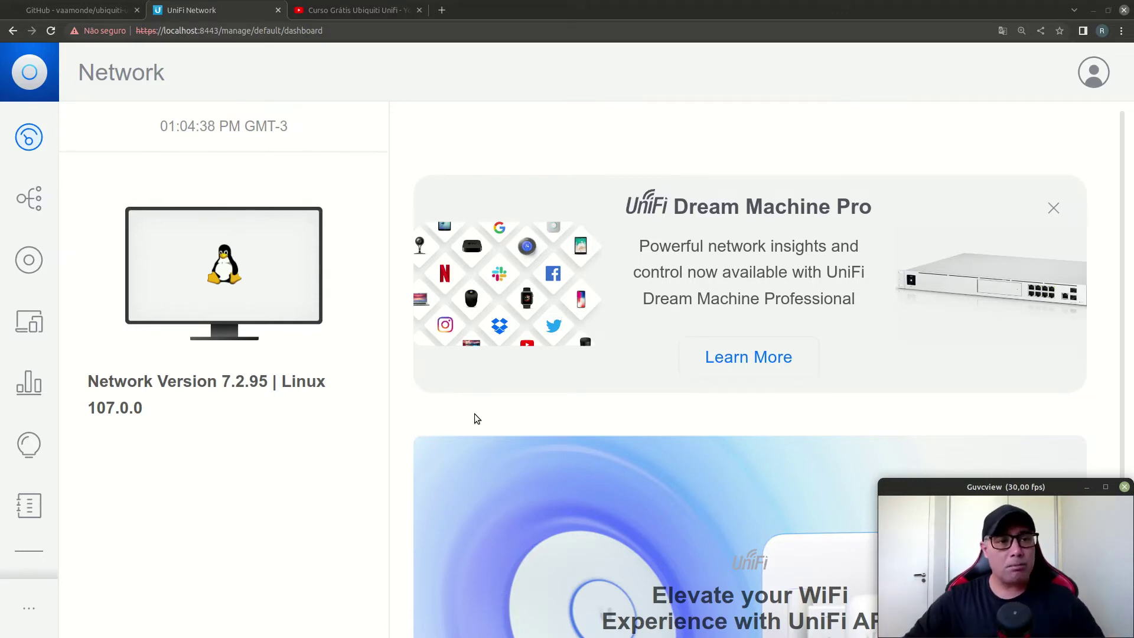
pyautogui.click(29, 260)
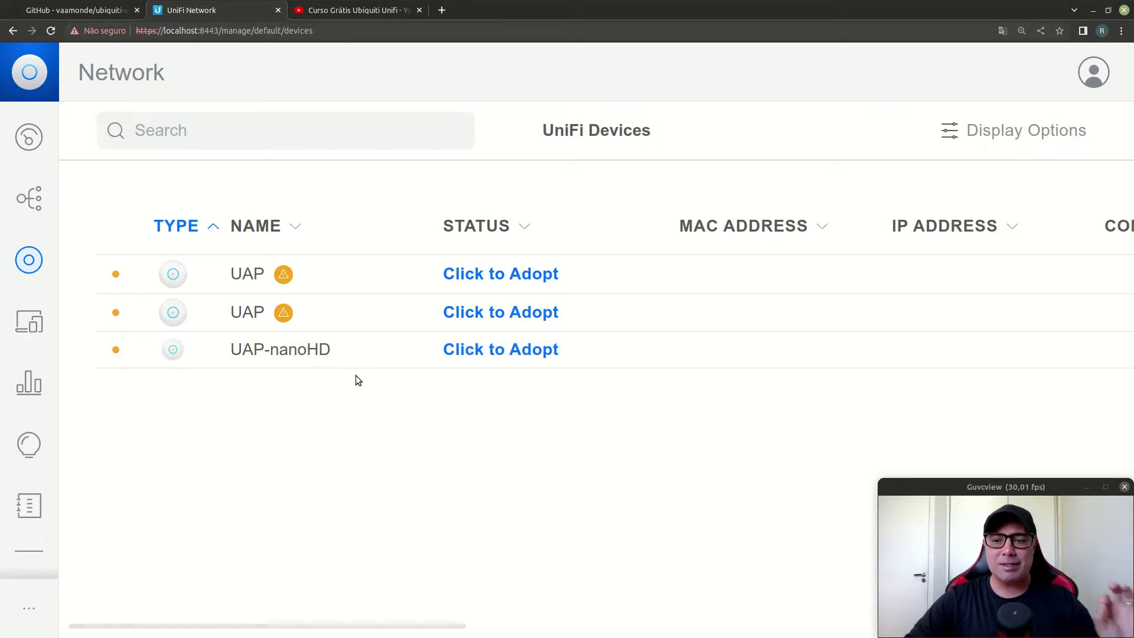
pyautogui.click(285, 280)
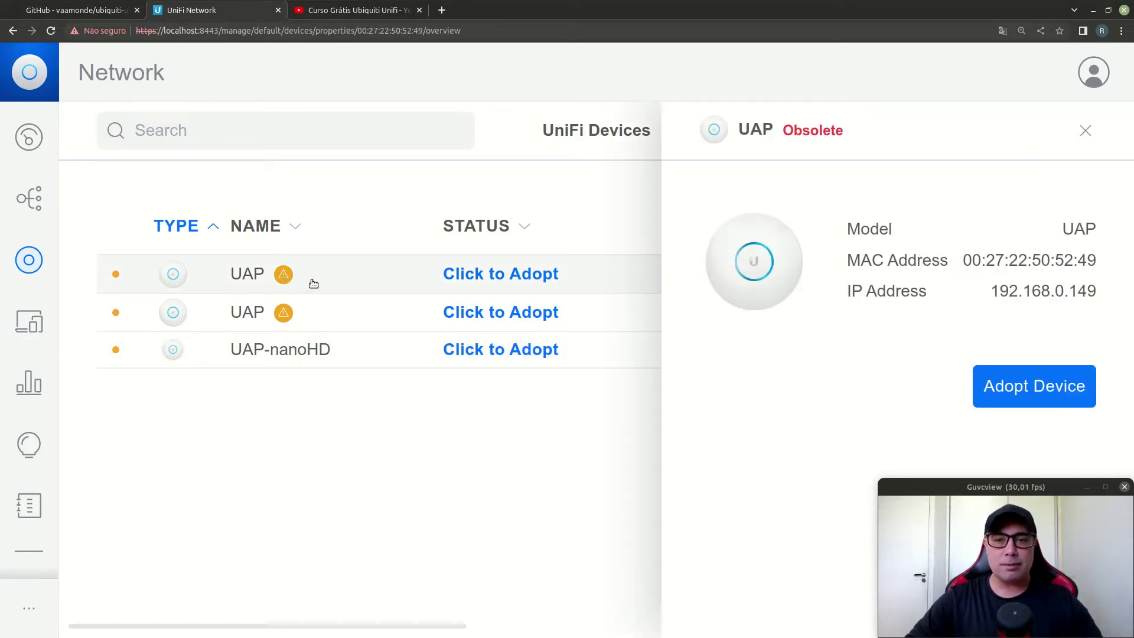
pyautogui.moveTo(788, 130); pyautogui.dragTo(844, 133)
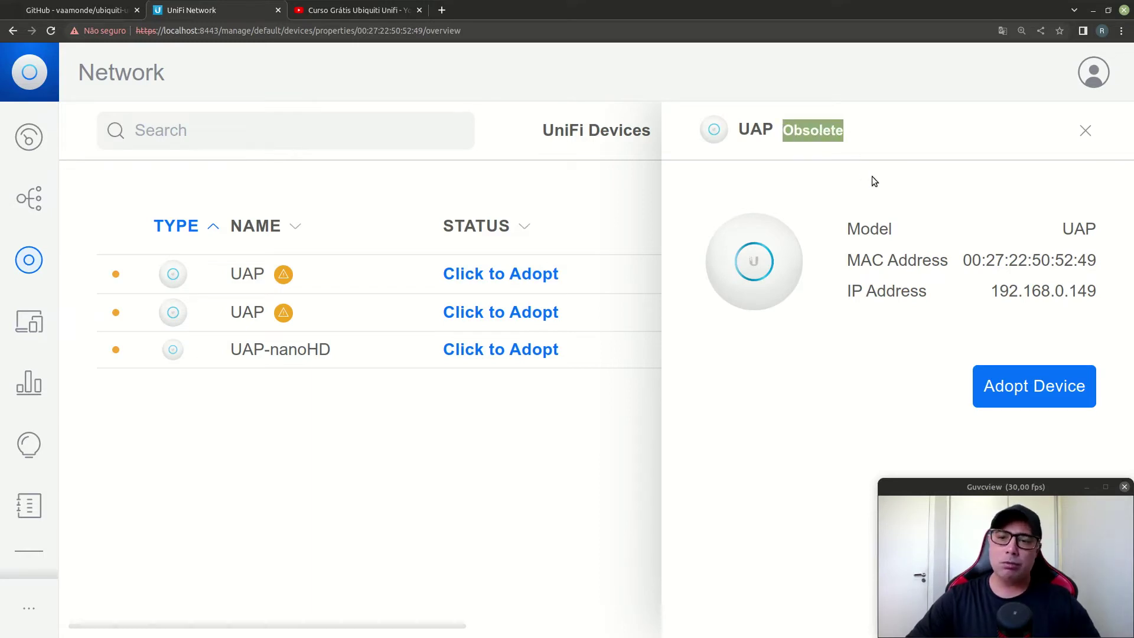
pyautogui.click(1086, 130)
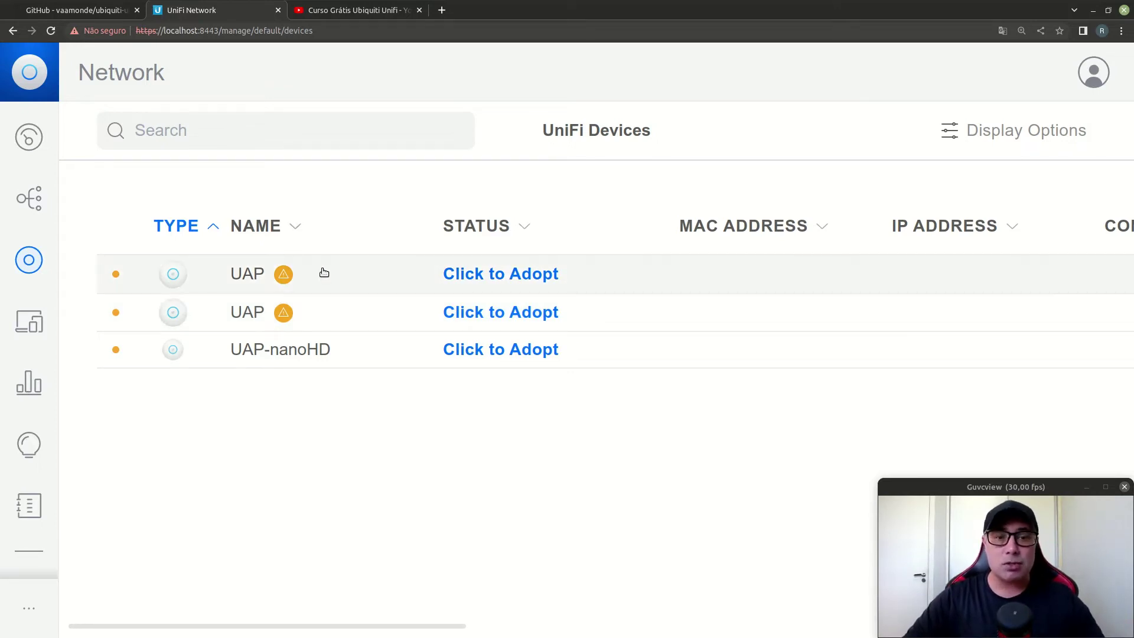
# - Adopt the first UAP in the device list after checking its MAC address, and close its details
pyautogui.click(490, 275)
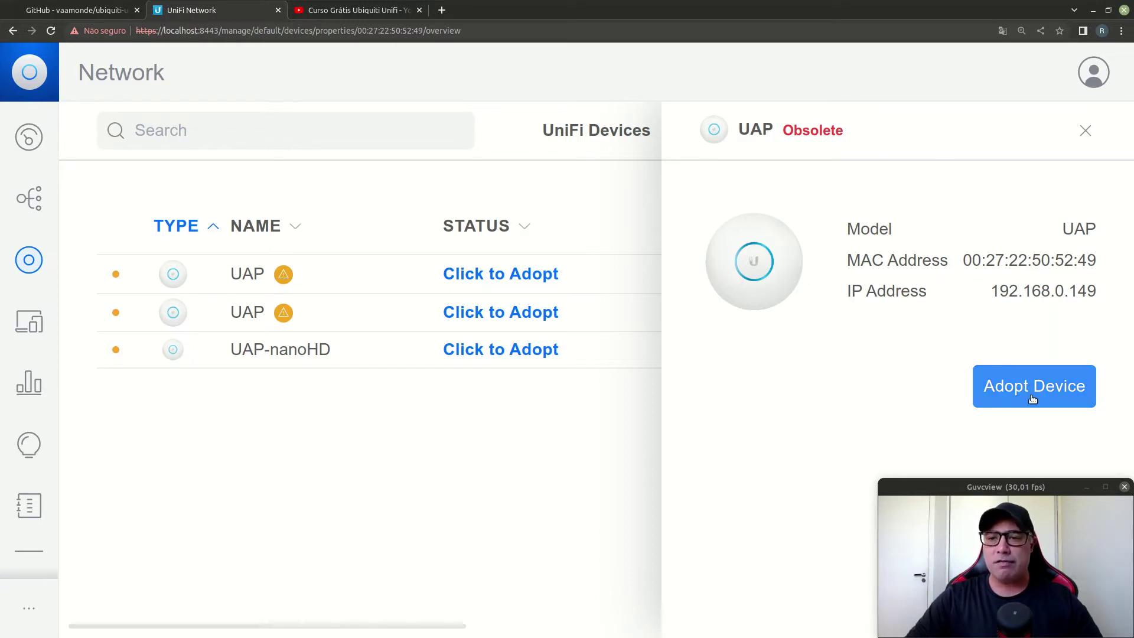
pyautogui.moveTo(961, 261); pyautogui.dragTo(1103, 261)
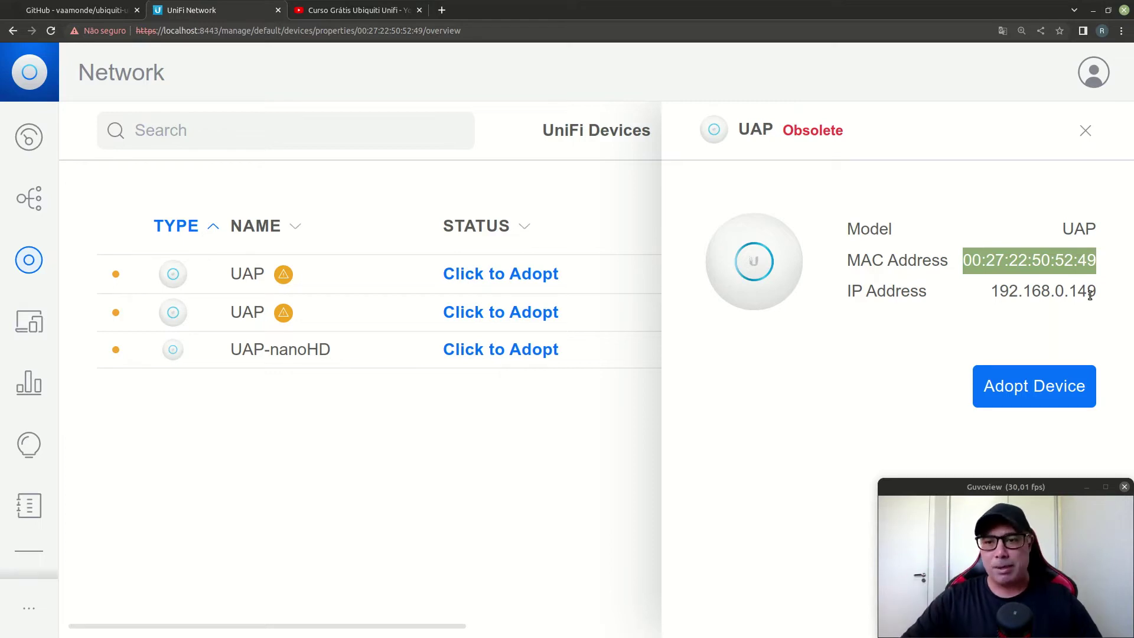
pyautogui.click(1039, 393)
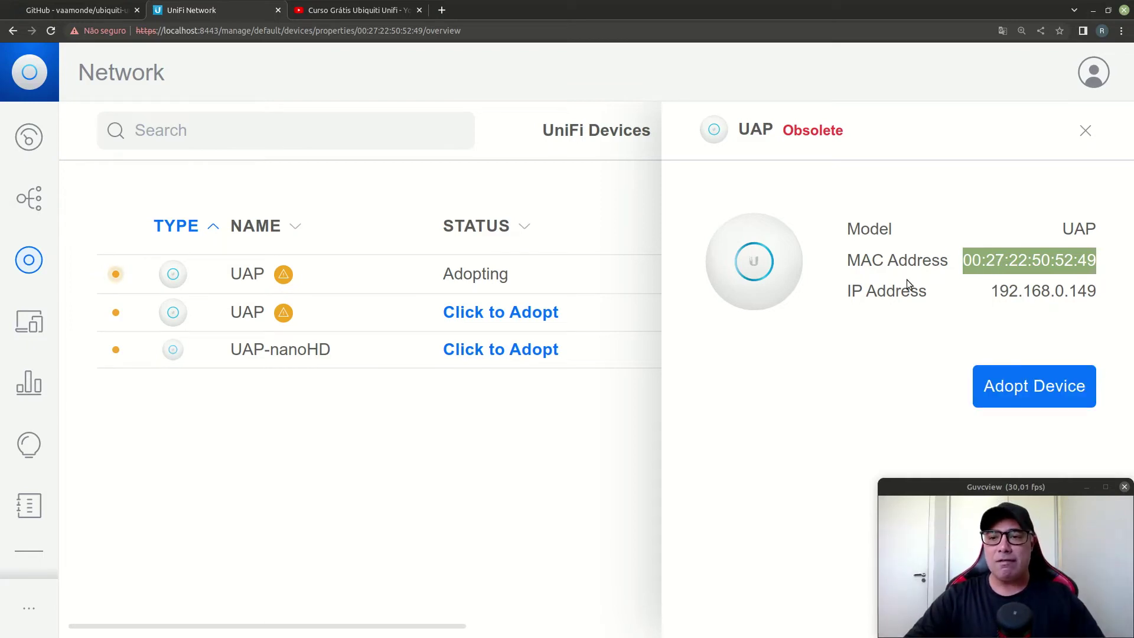
pyautogui.click(1085, 132)
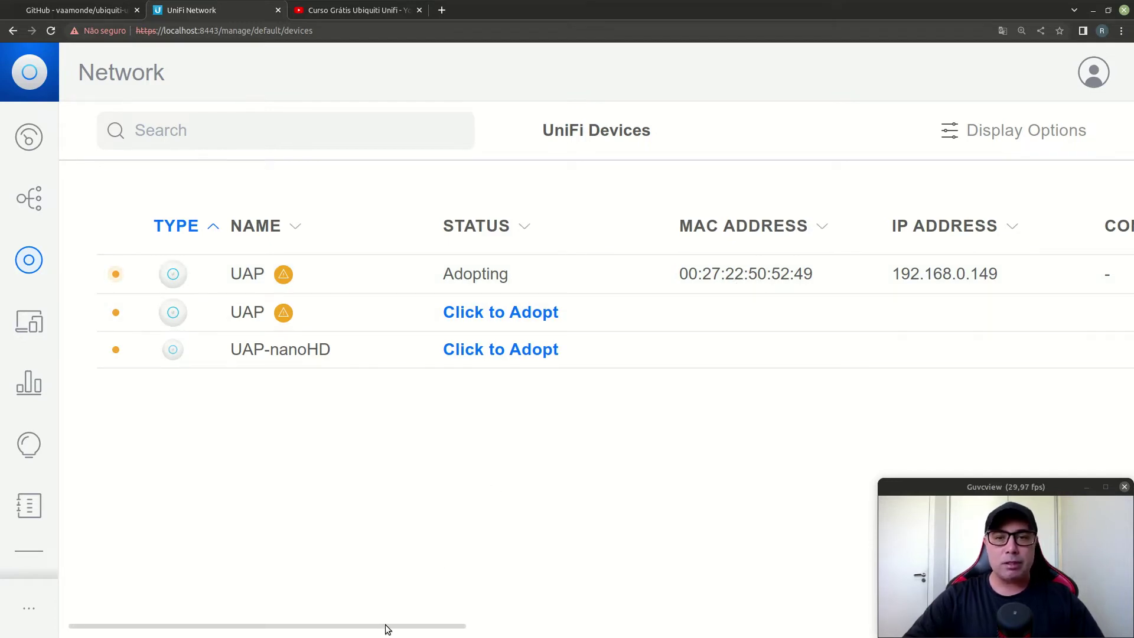
# - Check the first UAP's columns, adopt the second UAP at 192.168.0.132, and close its details
pyautogui.moveTo(387, 629); pyautogui.dragTo(867, 611)
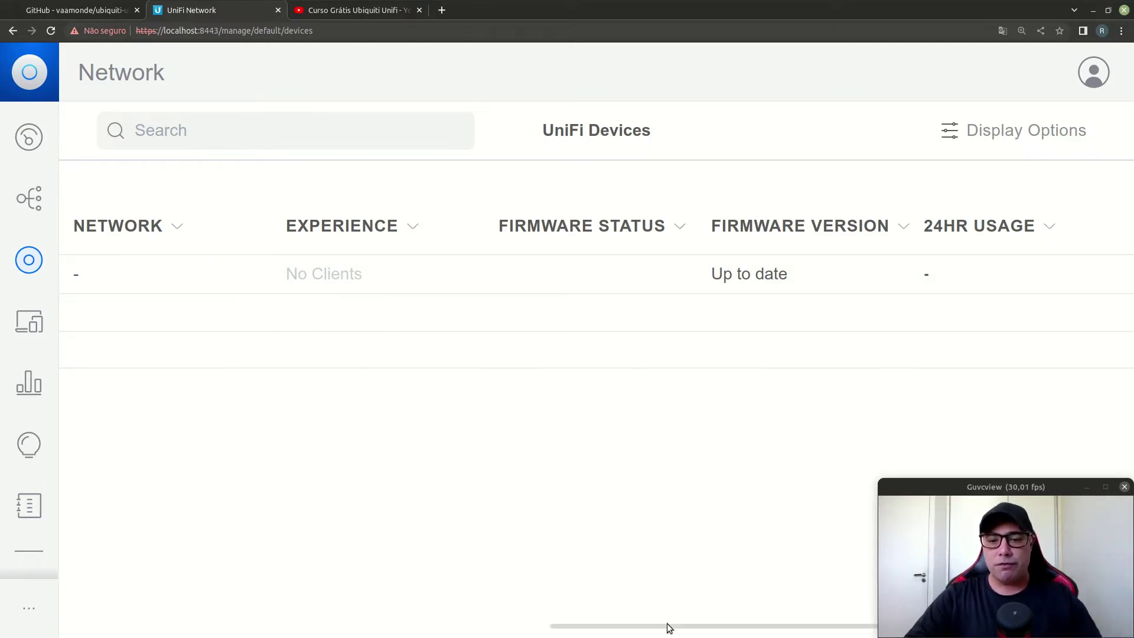
pyautogui.moveTo(667, 623); pyautogui.dragTo(148, 507)
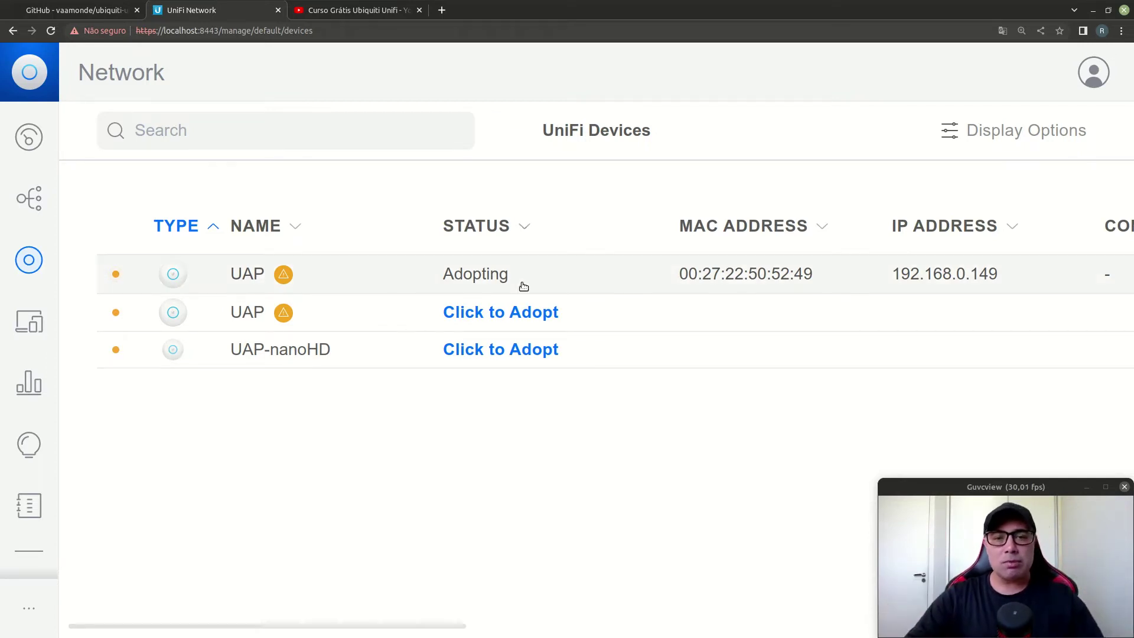
pyautogui.click(487, 317)
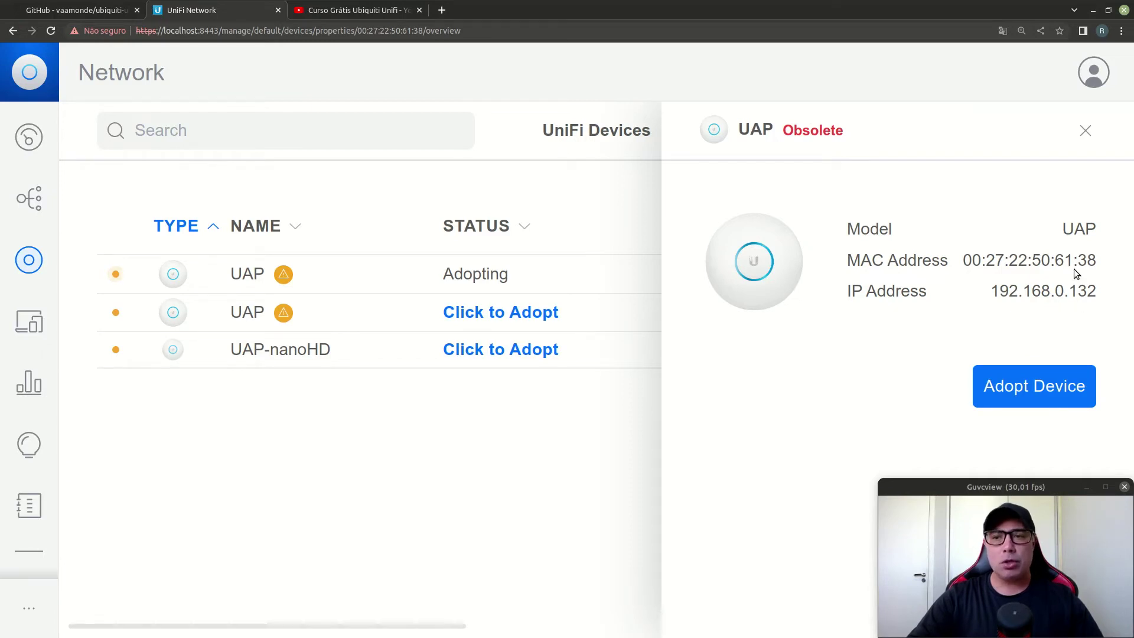
pyautogui.click(1030, 386)
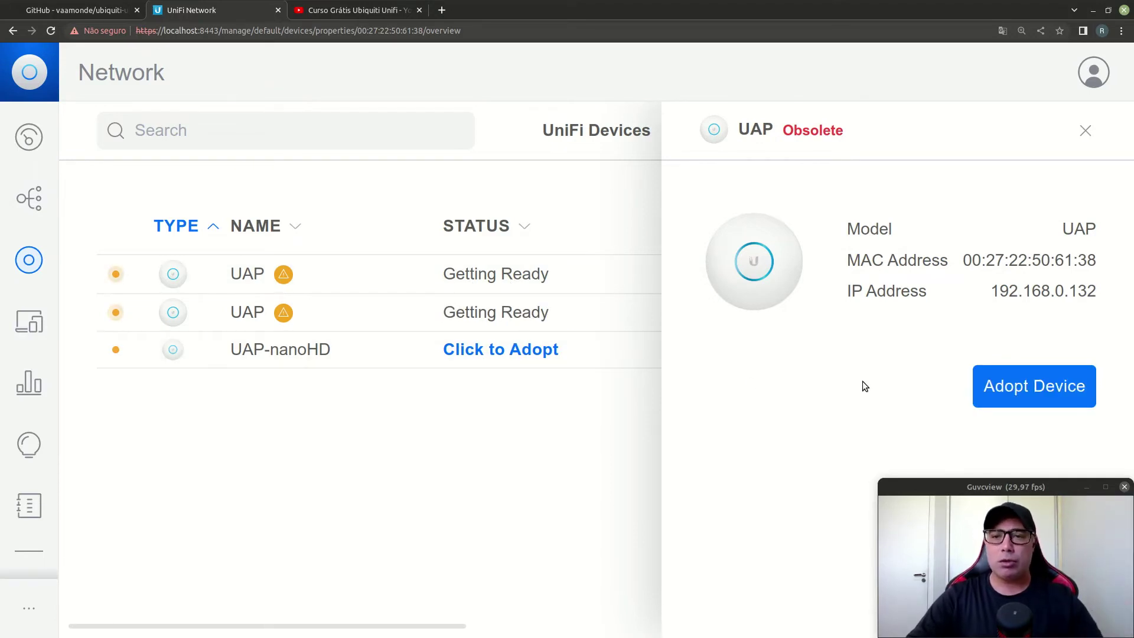
pyautogui.click(1085, 130)
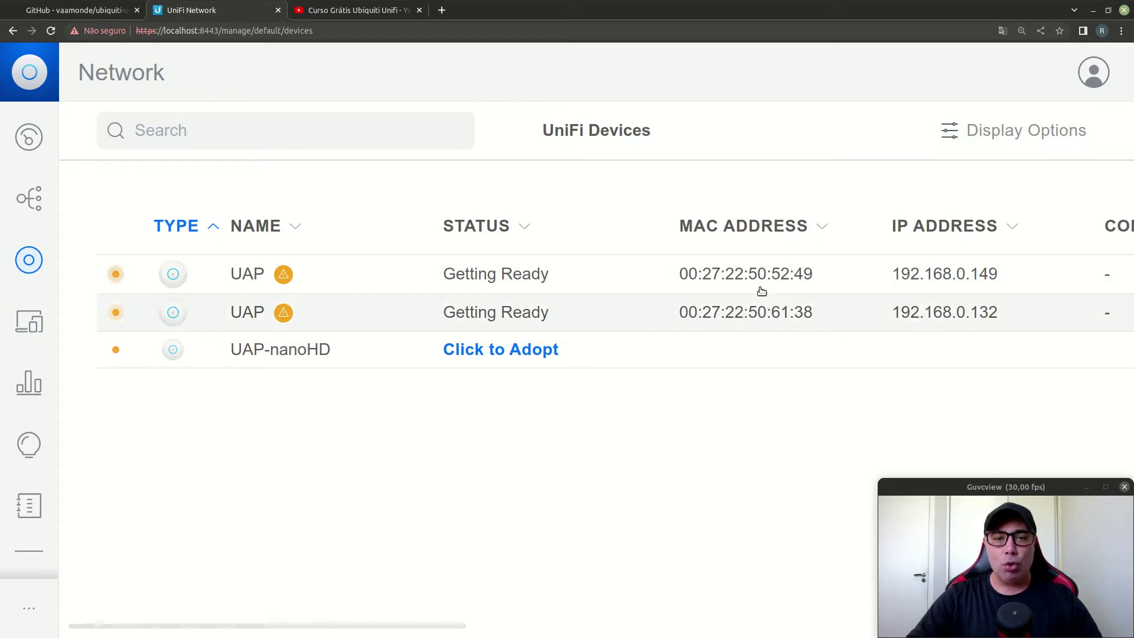
# - Review the status, connection, network, firmware and traffic columns of the two adopted UAPs in the device list
pyautogui.moveTo(438, 629); pyautogui.dragTo(917, 604)
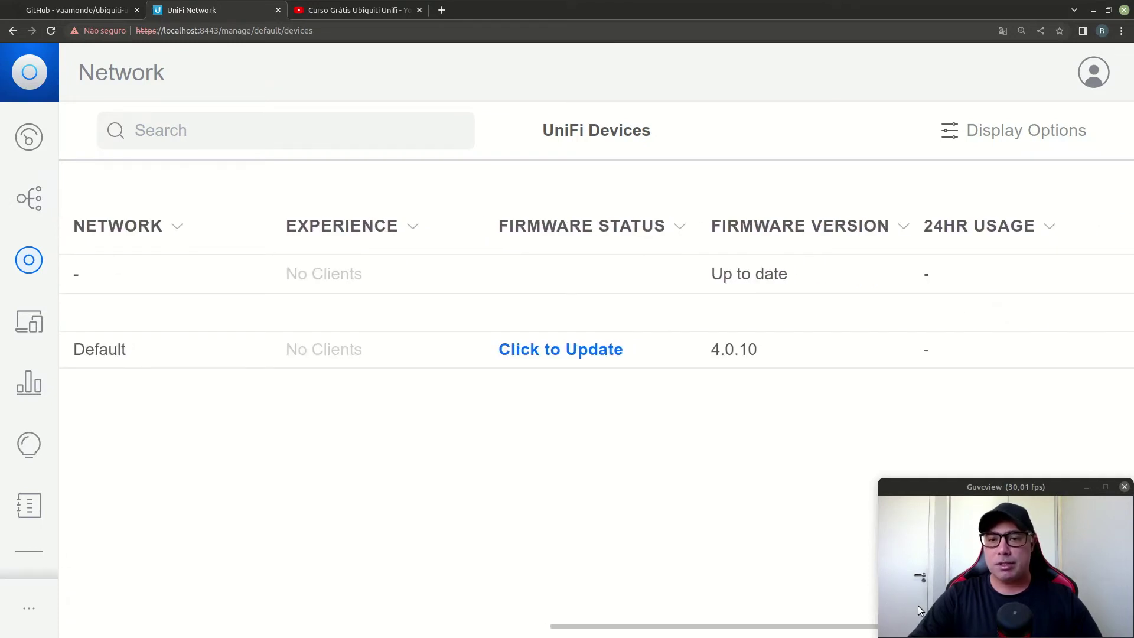
pyautogui.moveTo(917, 604); pyautogui.dragTo(342, 587)
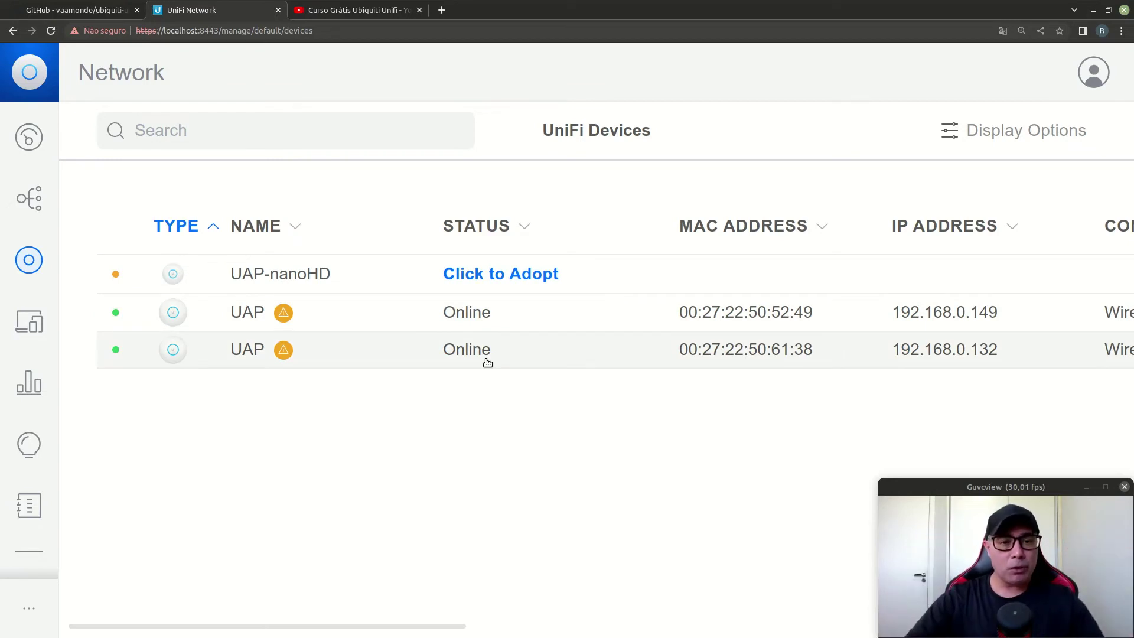
pyautogui.moveTo(334, 626); pyautogui.dragTo(600, 612)
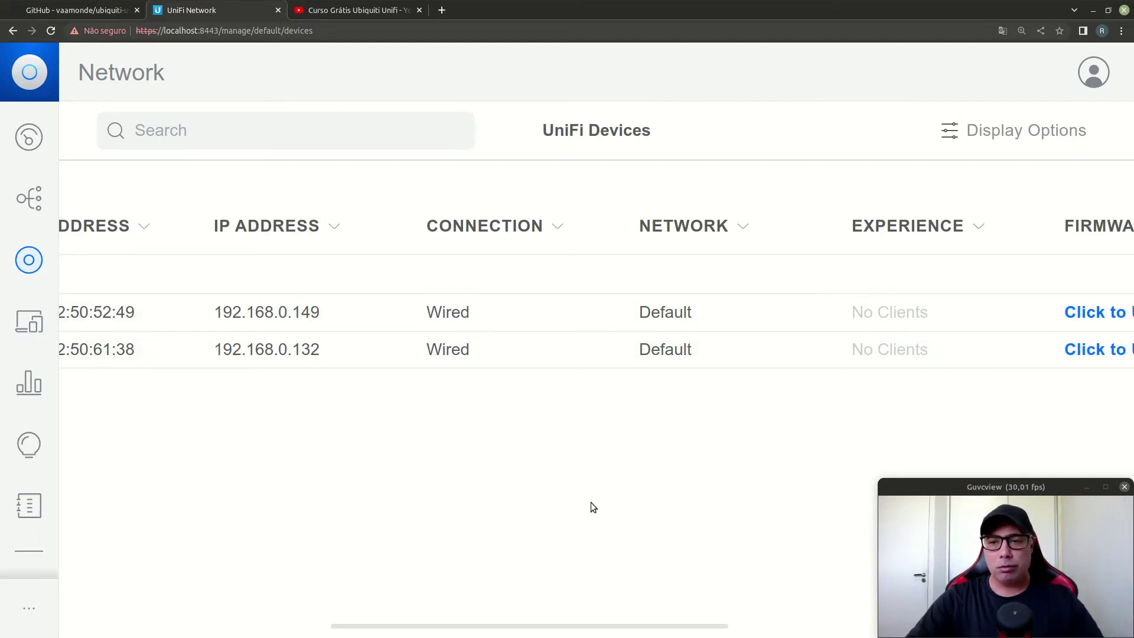
pyautogui.moveTo(415, 629); pyautogui.dragTo(650, 608)
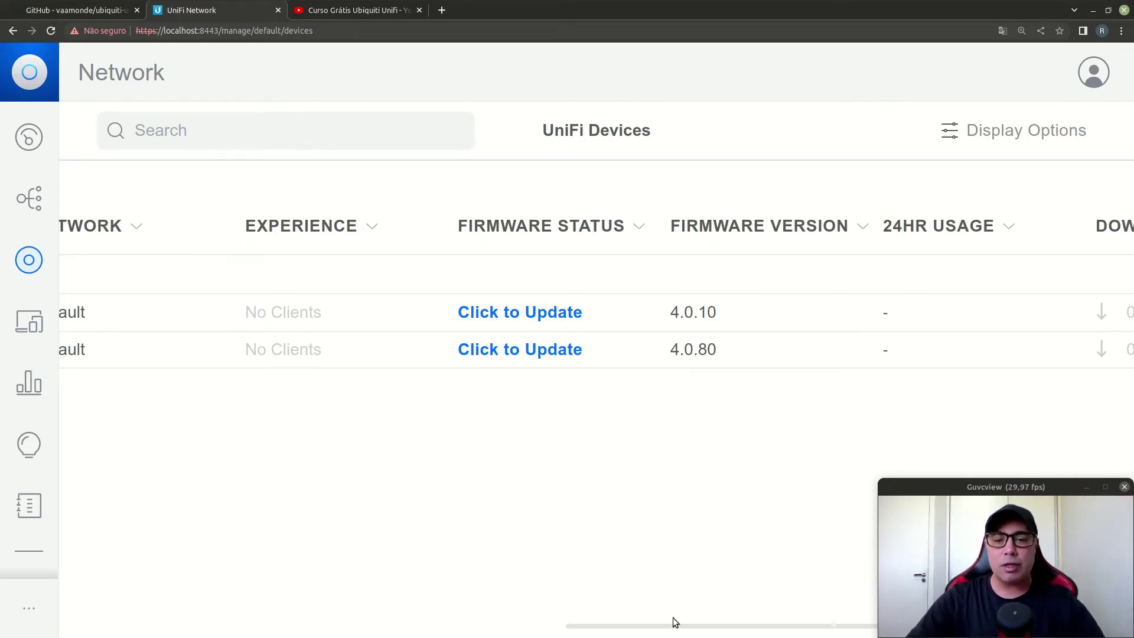
pyautogui.moveTo(673, 625); pyautogui.dragTo(852, 627)
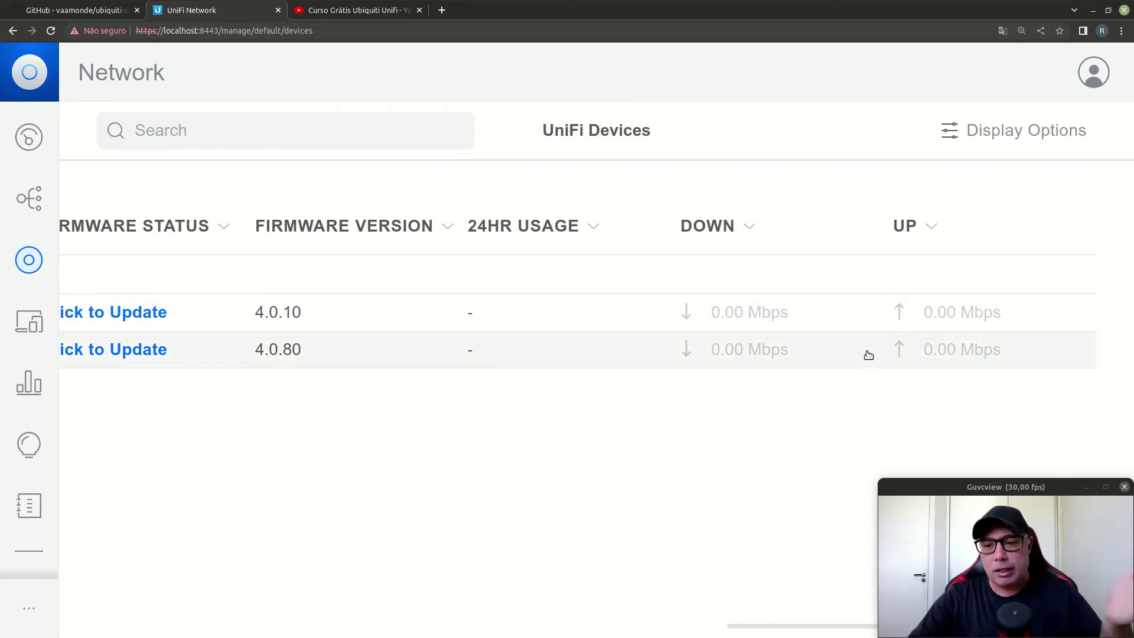
pyautogui.moveTo(809, 627); pyautogui.dragTo(135, 614)
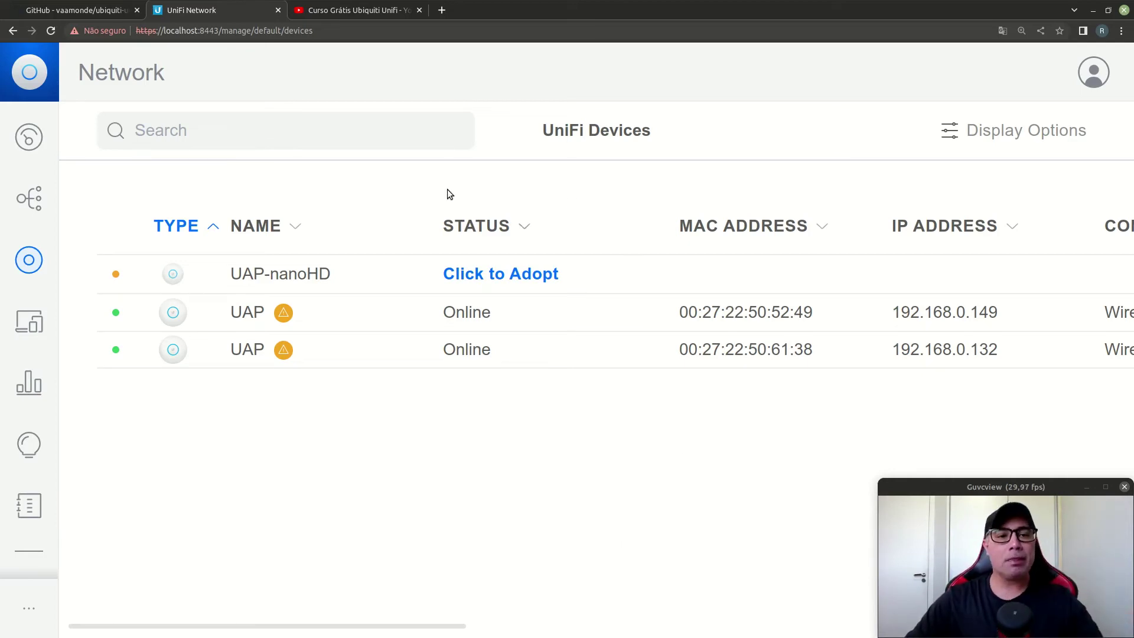
# - Adopt the UAP-nanoHD at 192.168.0.154 and close its details
pyautogui.click(499, 276)
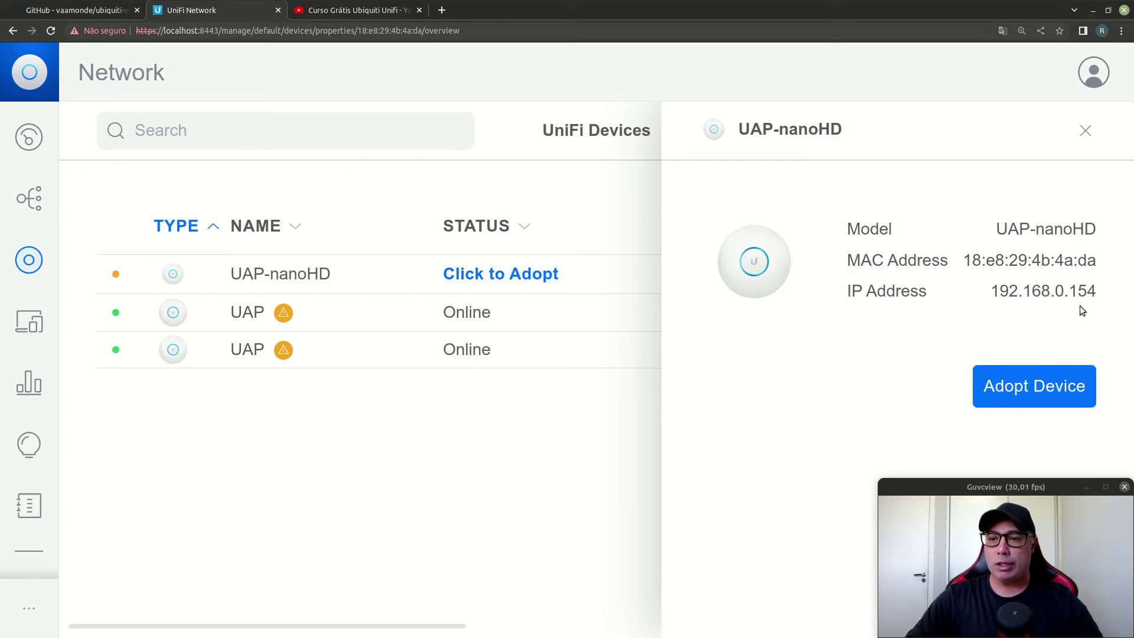
pyautogui.click(1040, 401)
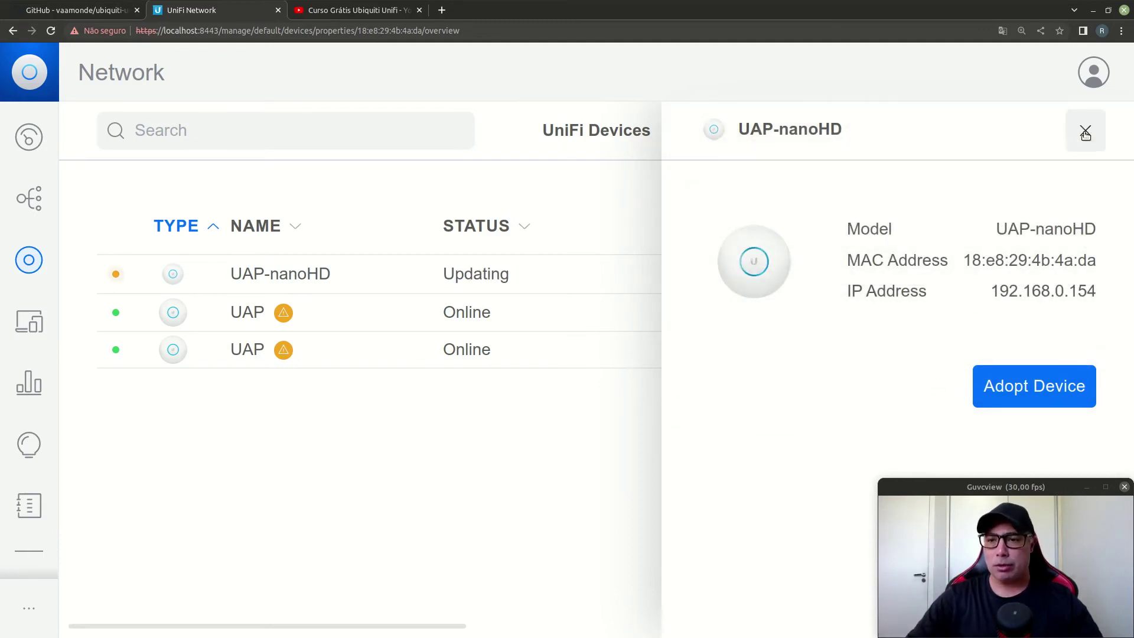
pyautogui.click(1086, 131)
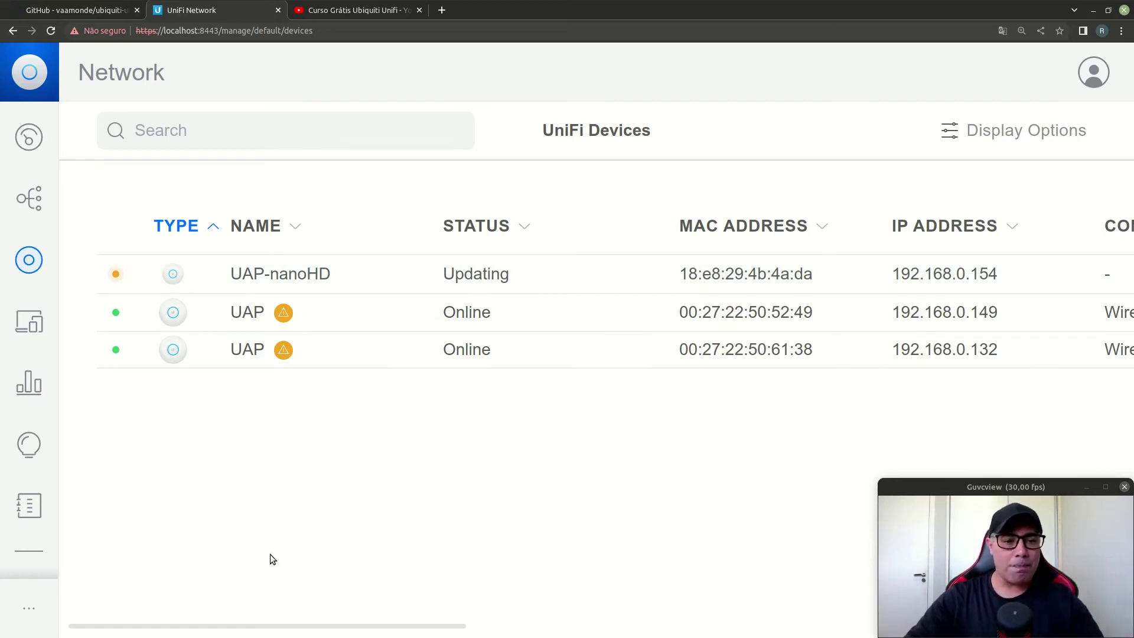
# - Examine the UAP-nanoHD's adoption status and compare the connection, firmware and traffic columns of all three access points
pyautogui.moveTo(278, 626); pyautogui.dragTo(516, 624)
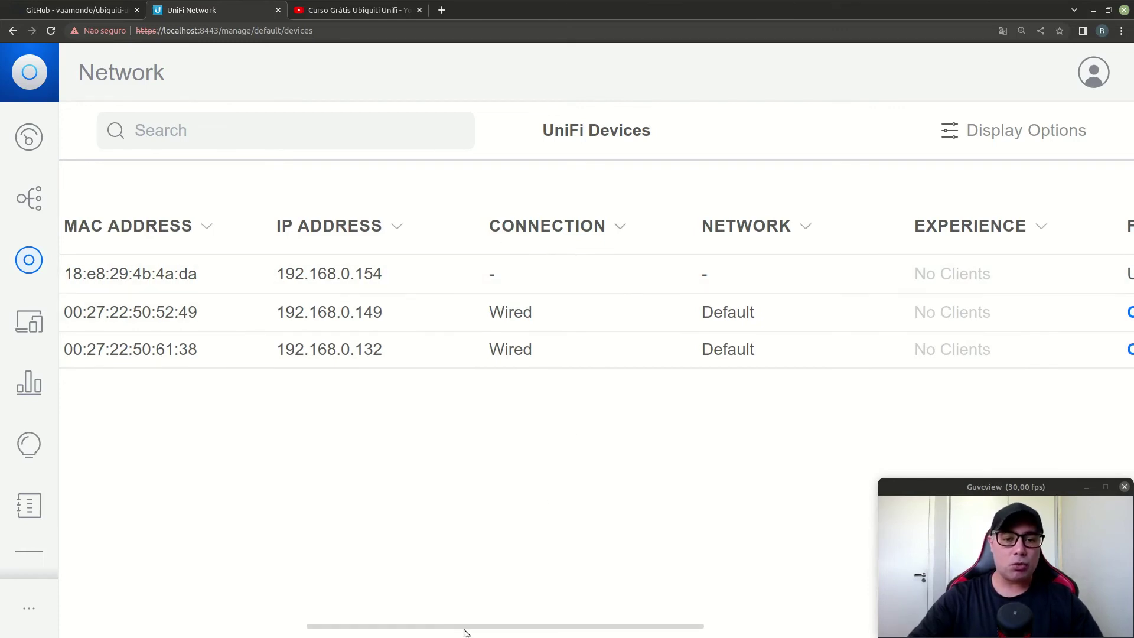
pyautogui.moveTo(465, 631); pyautogui.dragTo(47, 577)
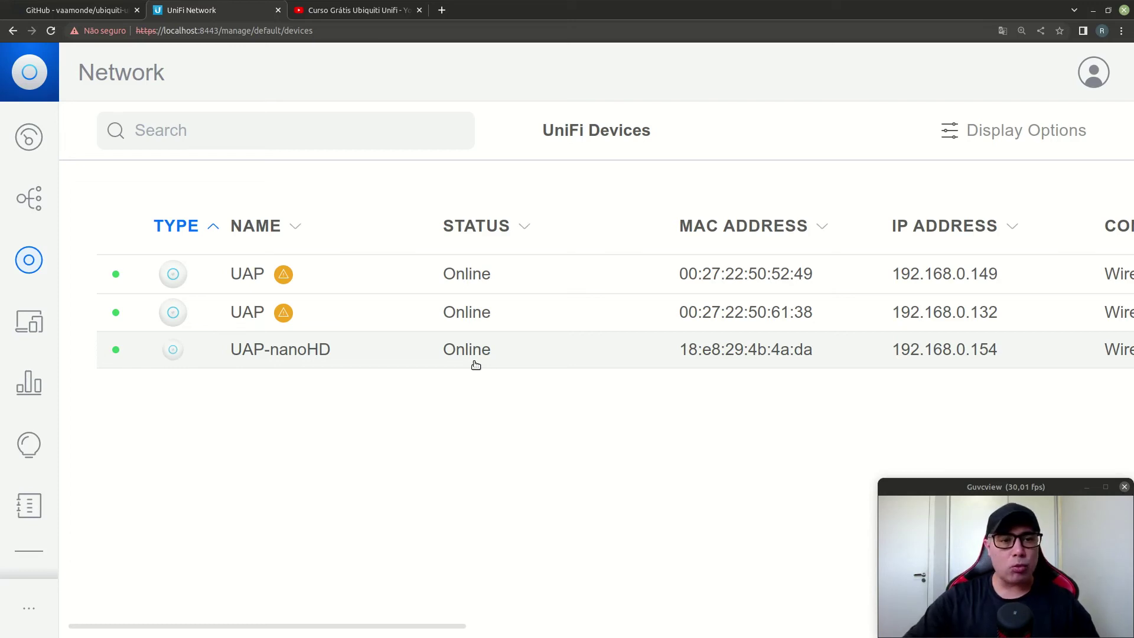
pyautogui.moveTo(348, 629); pyautogui.dragTo(475, 614)
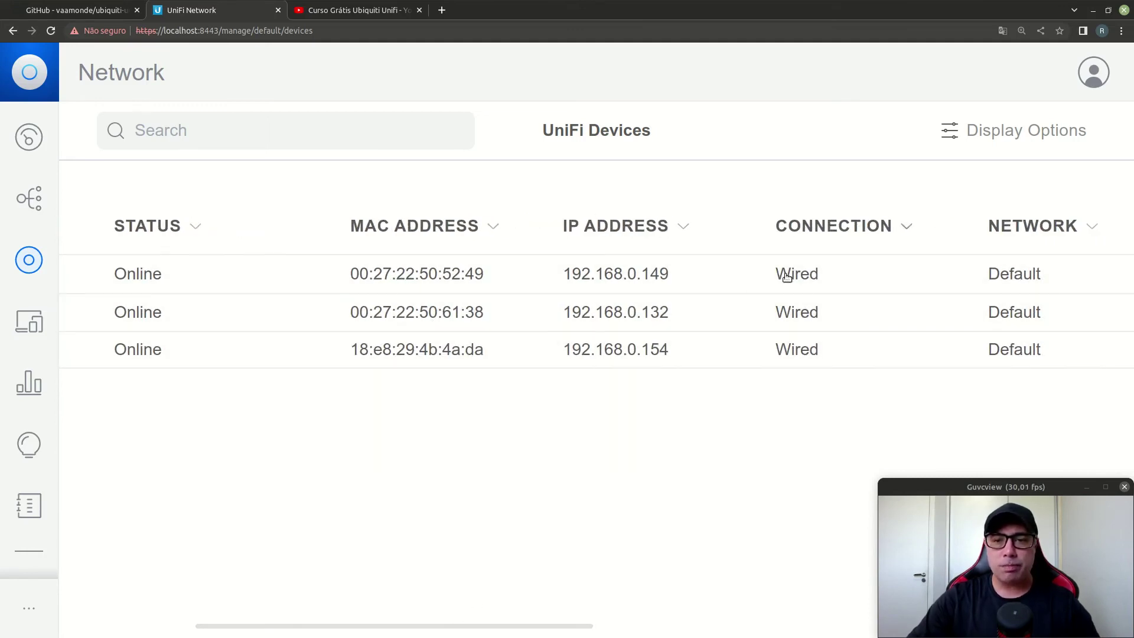
pyautogui.moveTo(438, 625); pyautogui.dragTo(633, 607)
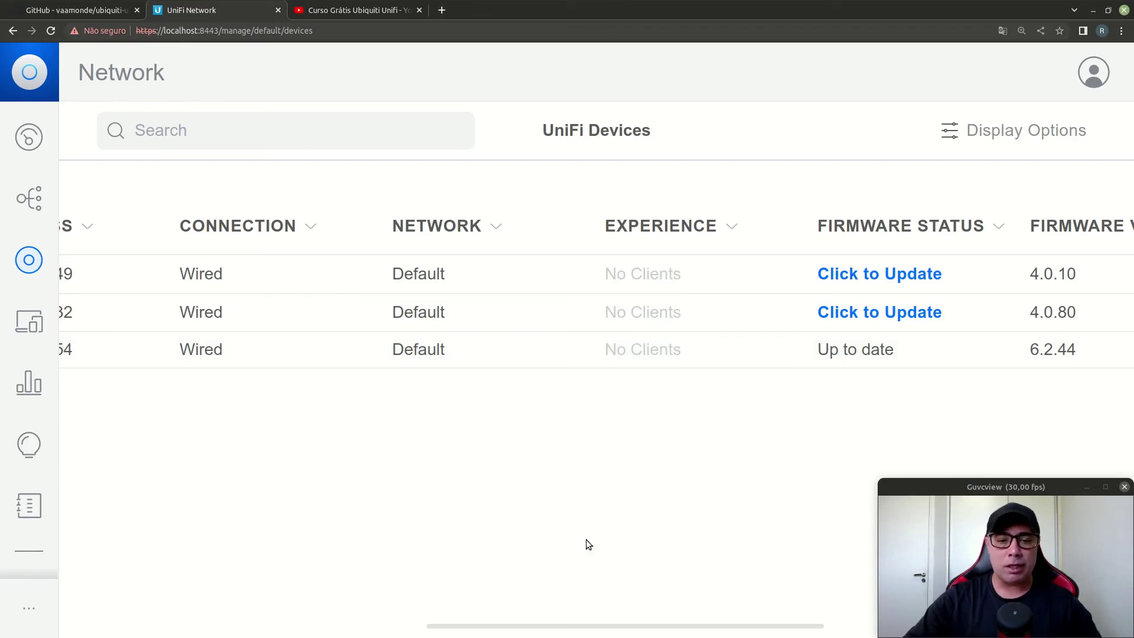
pyautogui.moveTo(577, 630); pyautogui.dragTo(741, 628)
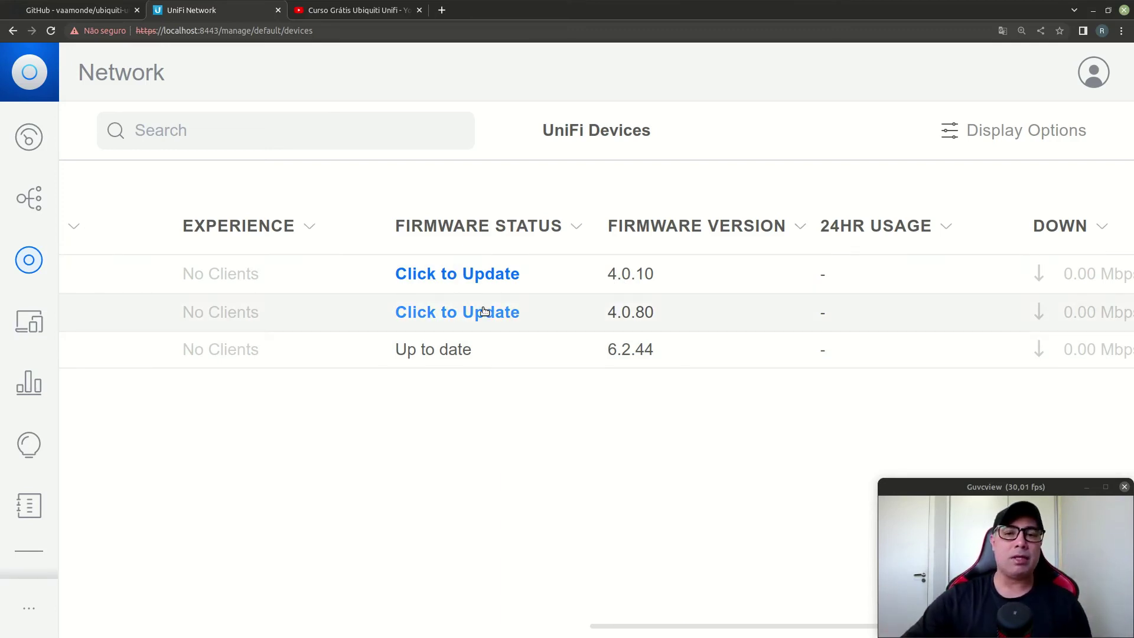
pyautogui.moveTo(708, 628); pyautogui.dragTo(872, 628)
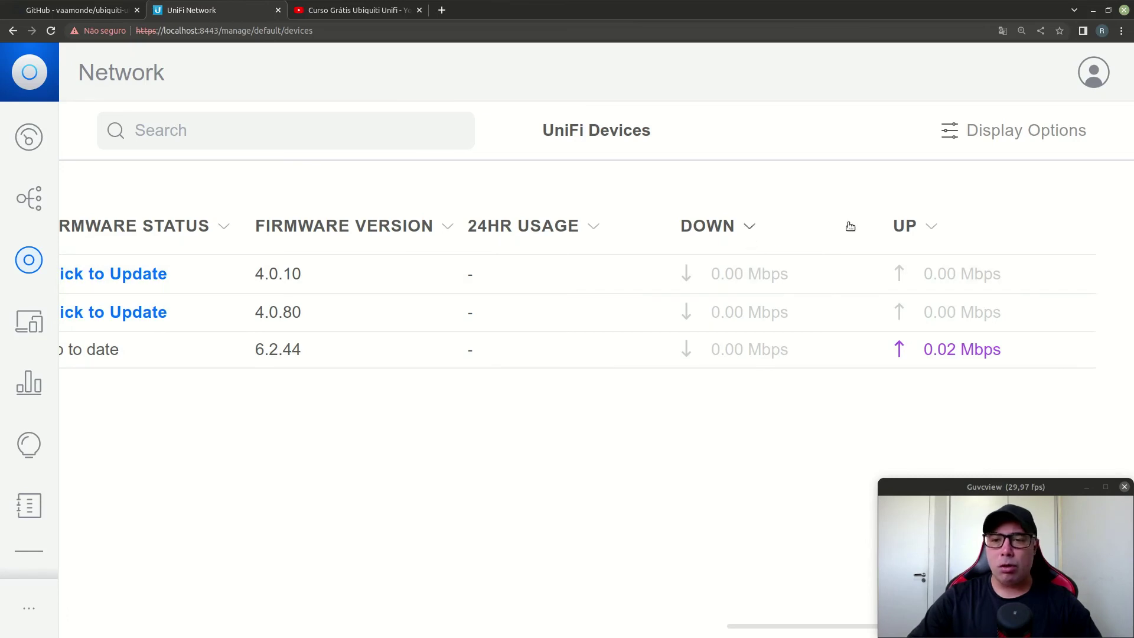
pyautogui.moveTo(810, 631); pyautogui.dragTo(81, 595)
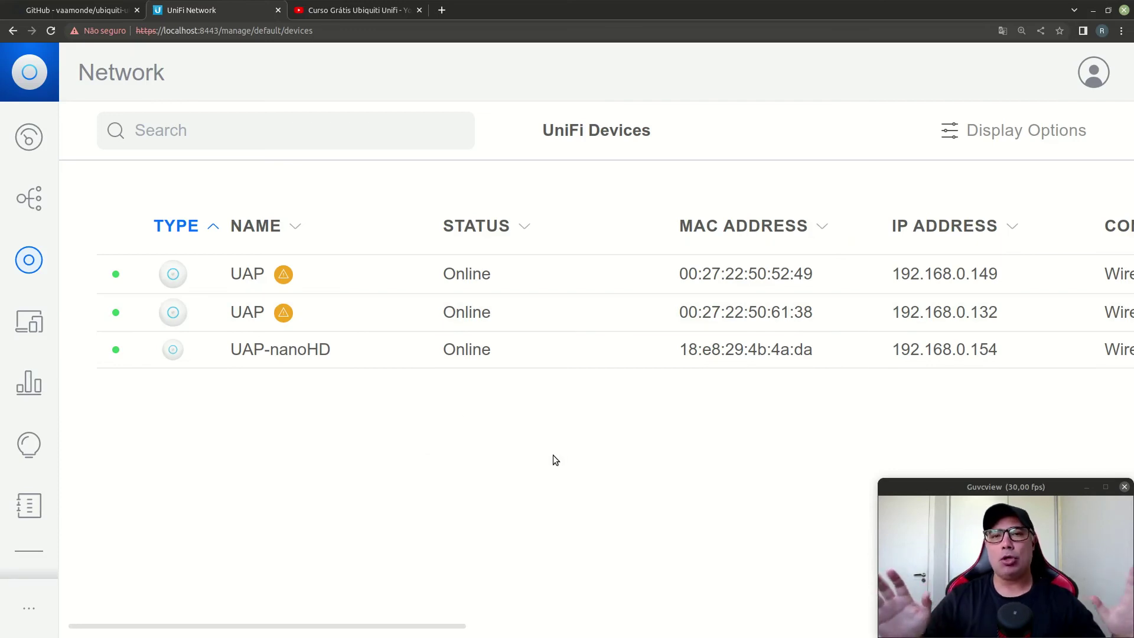
# - Show the network topology, look through the overview of the UAP at 192.168.0.149, and close its details
pyautogui.click(33, 202)
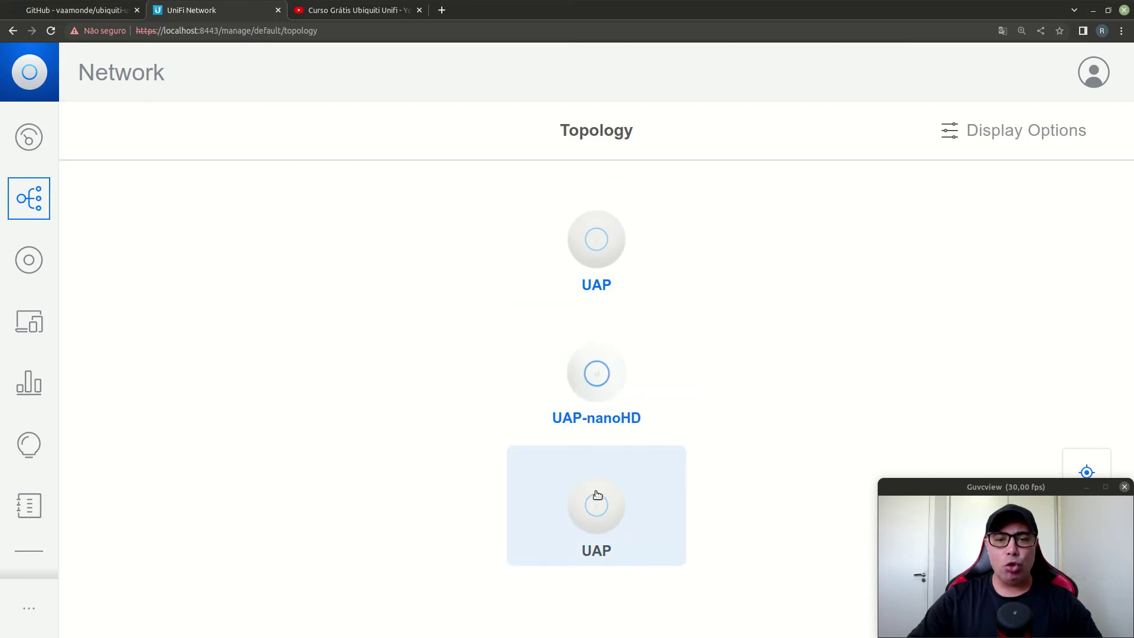
pyautogui.click(597, 253)
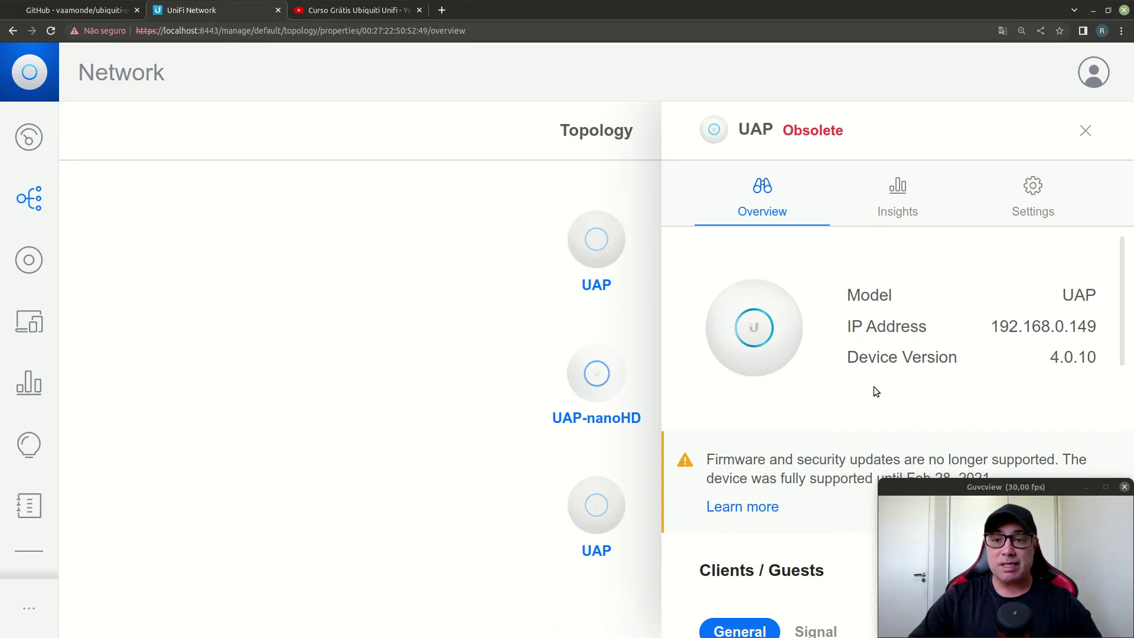
pyautogui.scroll(-4, 874, 388)
pyautogui.scroll(-9, 876, 384)
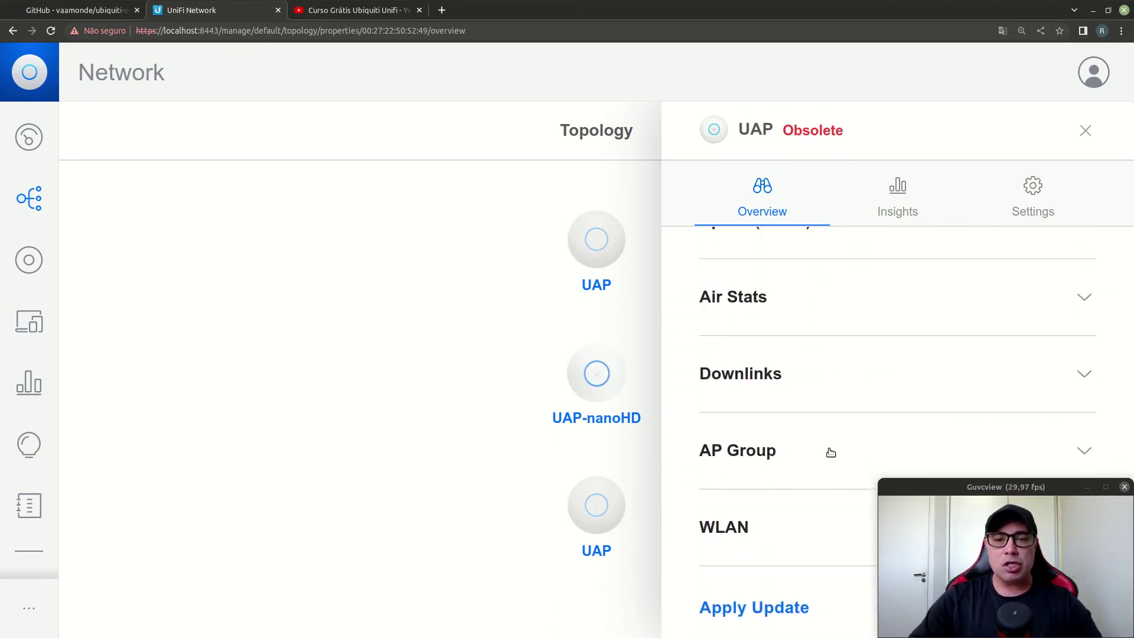
pyautogui.scroll(12, 830, 452)
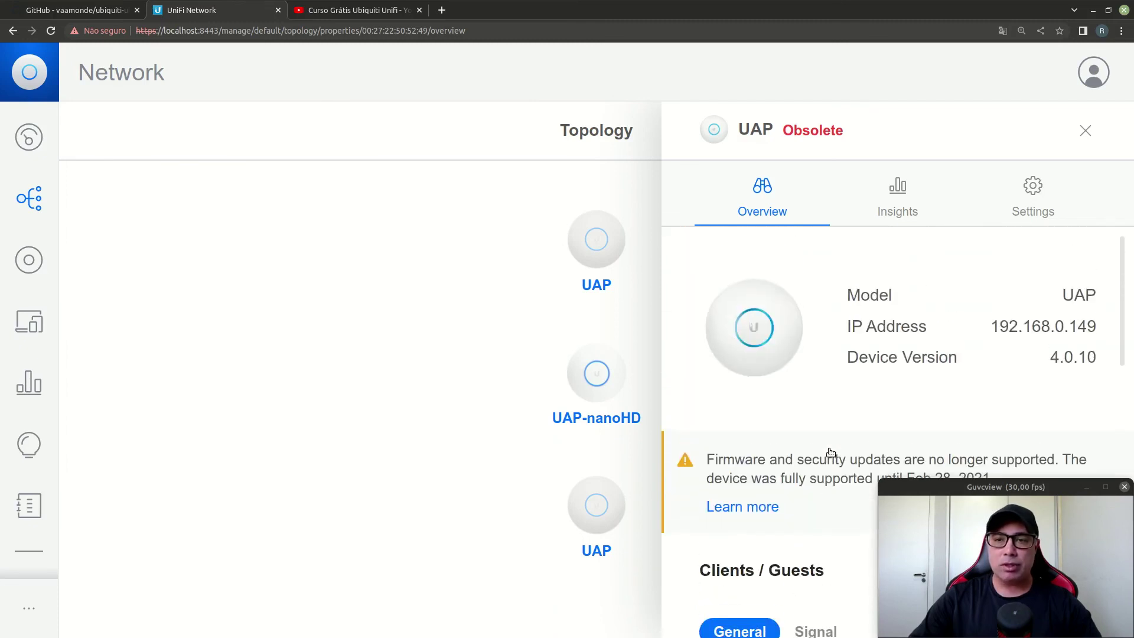
pyautogui.click(1085, 131)
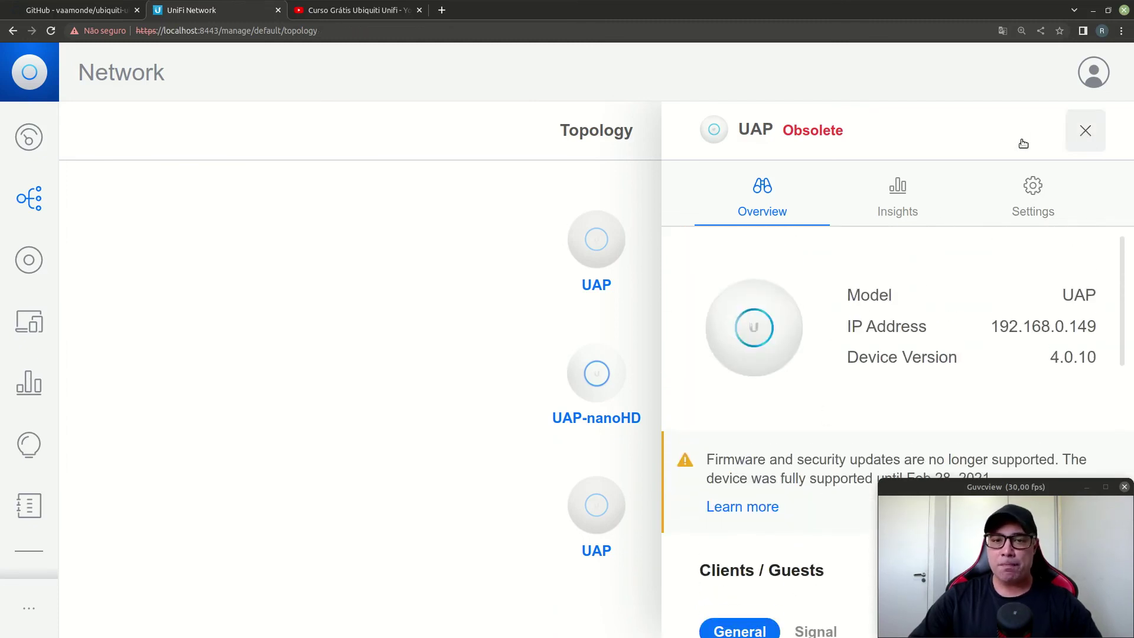
# - Show the dashboard with the most active access points and sign out of the UniFi Network controller
pyautogui.click(29, 142)
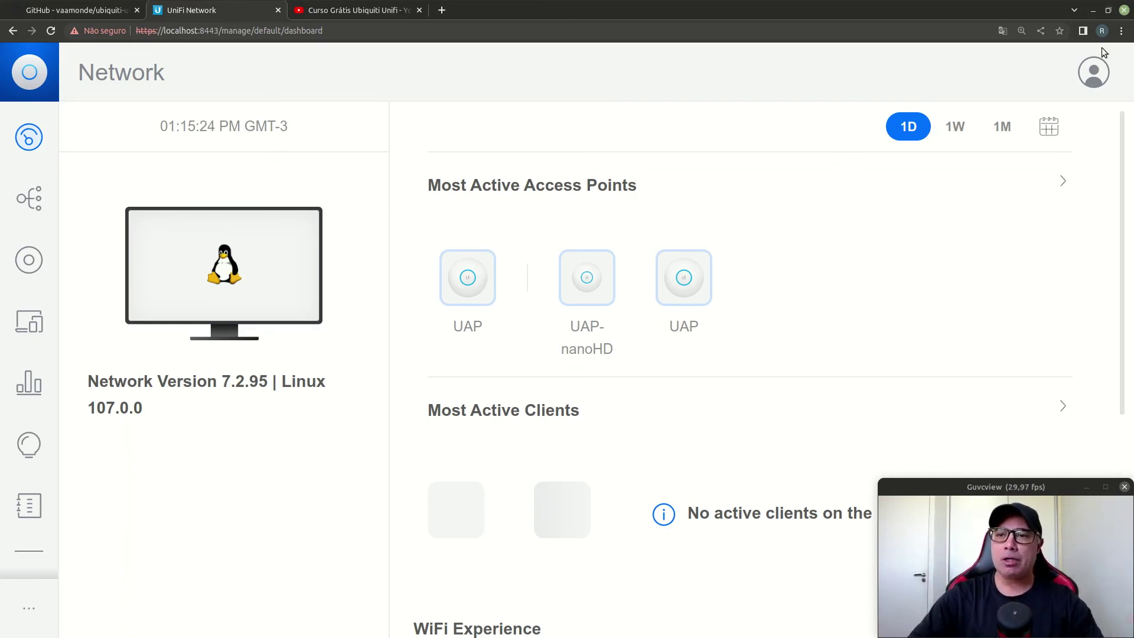
pyautogui.click(1092, 73)
pyautogui.click(1020, 140)
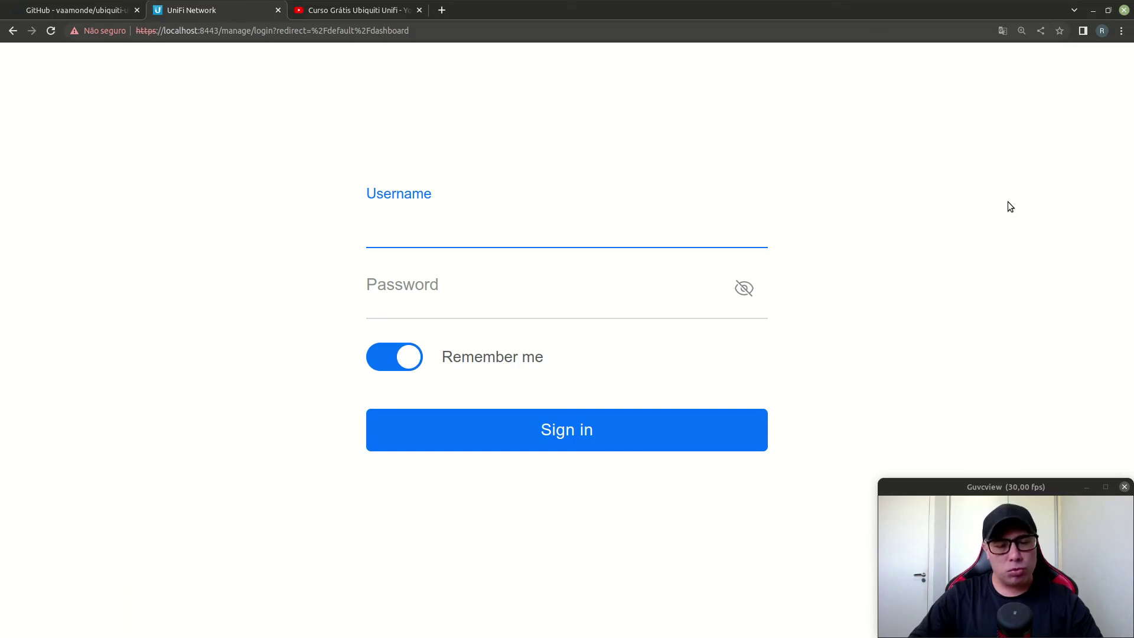
# - Switch to the "Curso Grátis Ubiquiti Unifi" playlist on YouTube
pyautogui.click(354, 10)
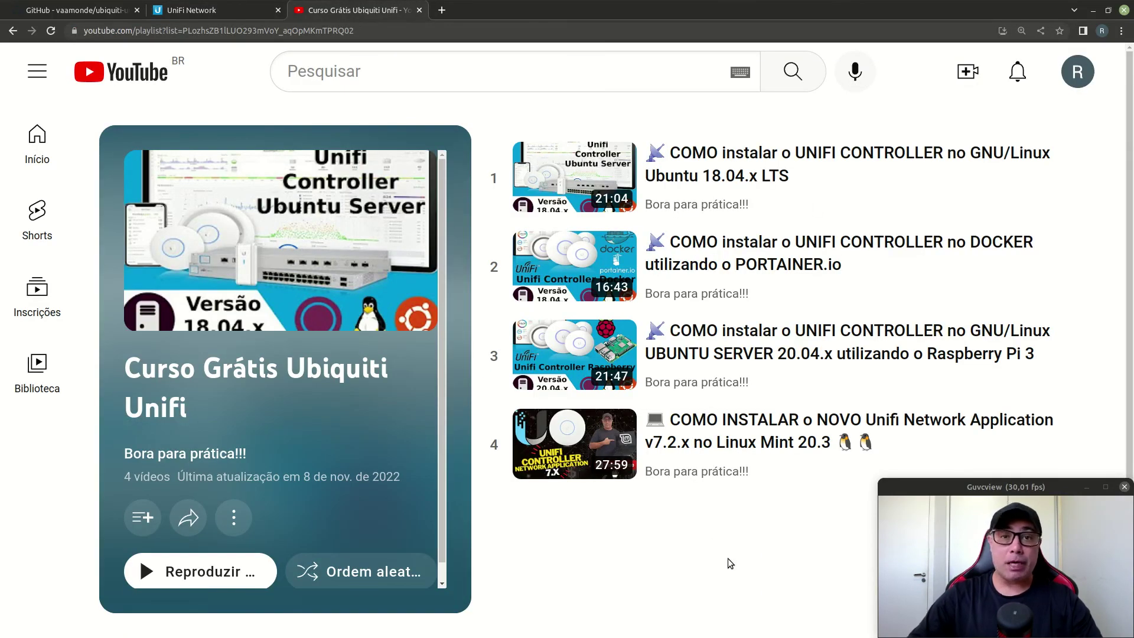